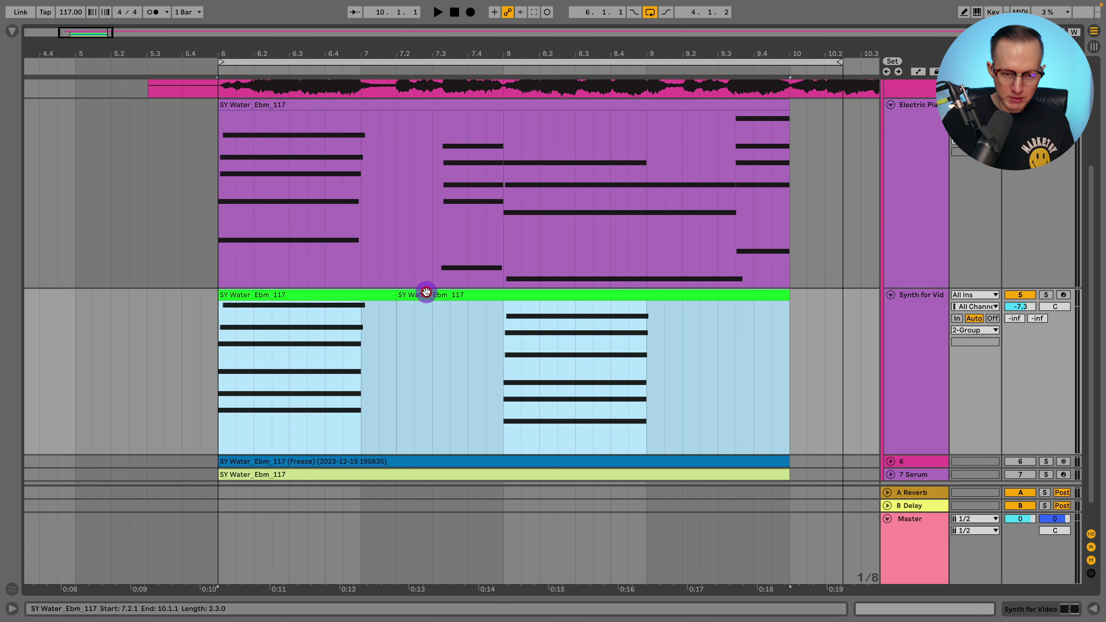
Step: Join the two SY Water_Ebm_117 chord clips into one clip with Cmd+J
key("super+j")
Step: Select and solo the Synth for Video track
scroll(462, 294, "down", 2)
left_click(900, 310)
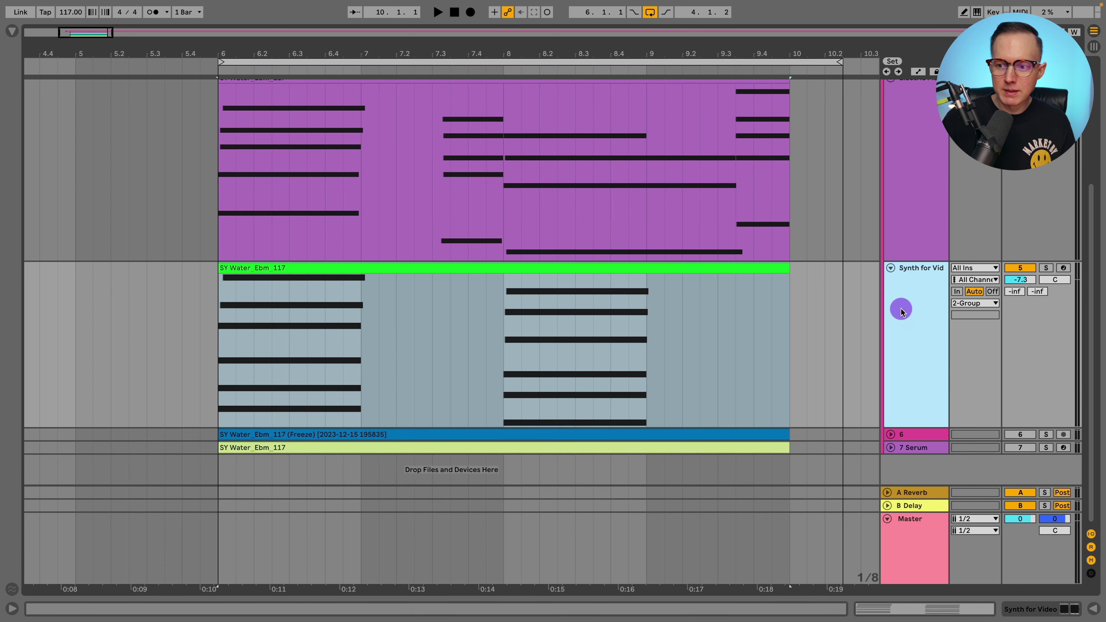
left_click(1044, 269)
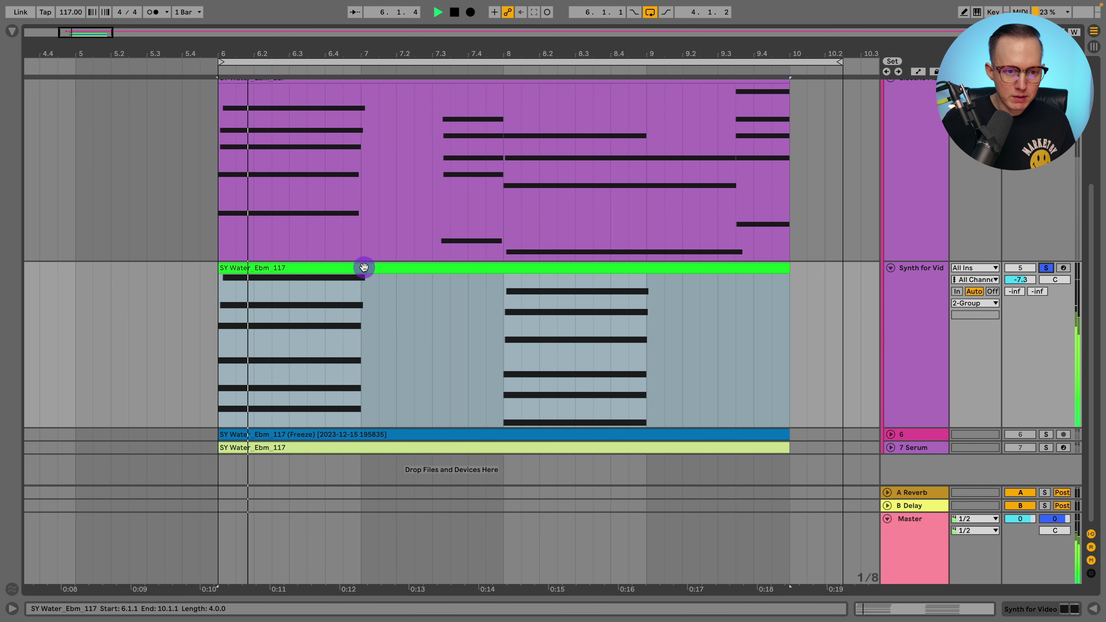
Step: Open the four-bar chord clip in the note editor, sized so pitch names show
double_click(363, 267)
left_click_drag(177, 383, 183, 380)
left_click(334, 398)
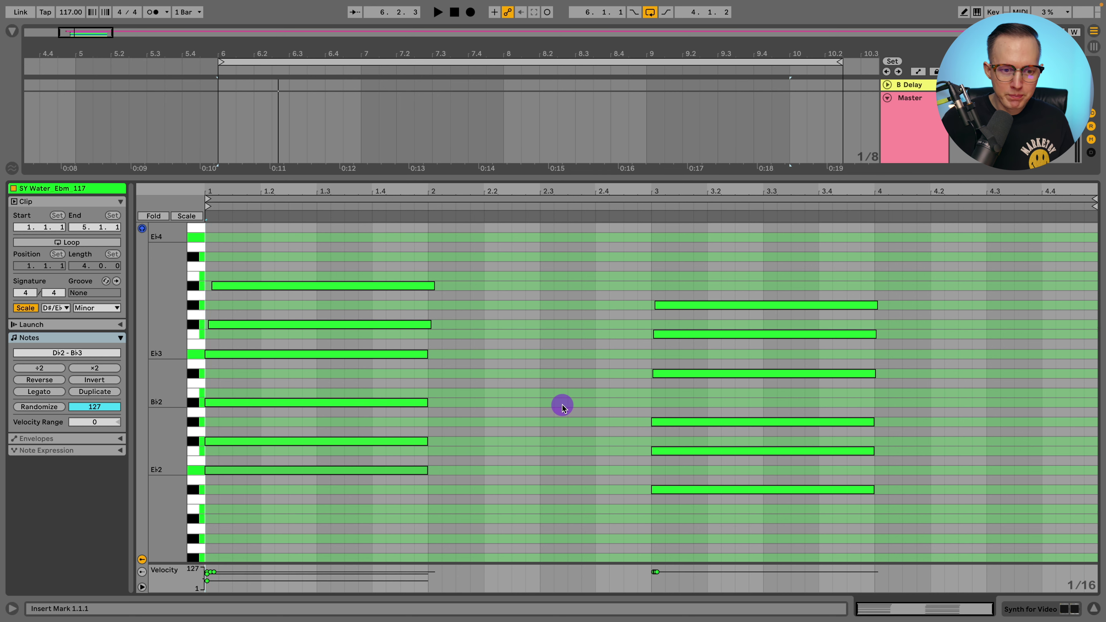
left_click_drag(178, 395, 177, 391)
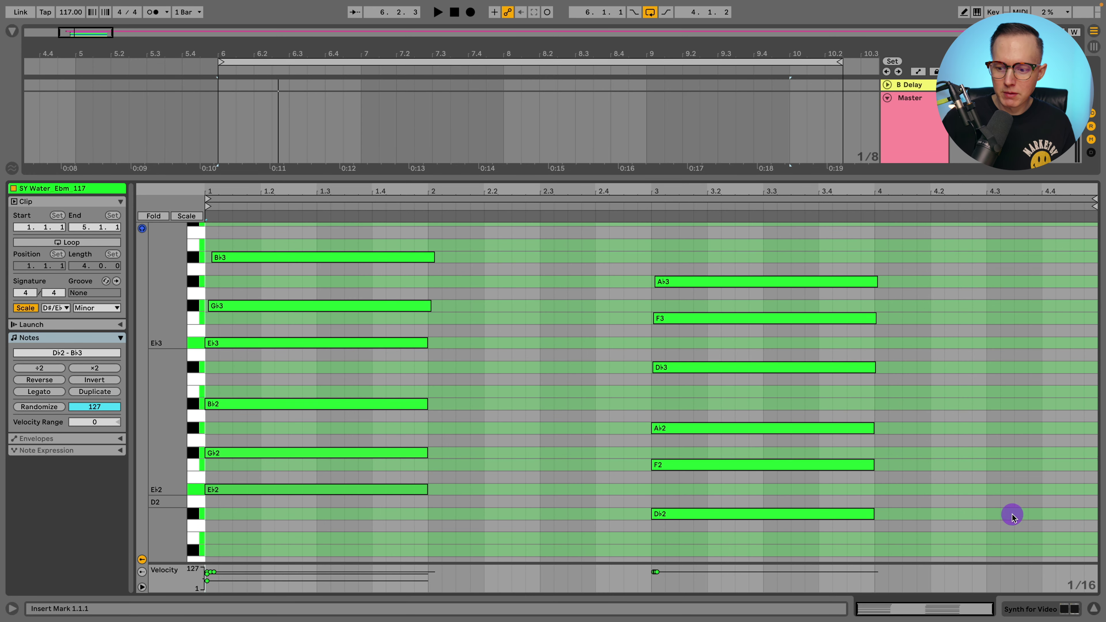
Step: Play the synth chords from the start and from bar 8, then stop
left_click(1096, 613)
key("space")
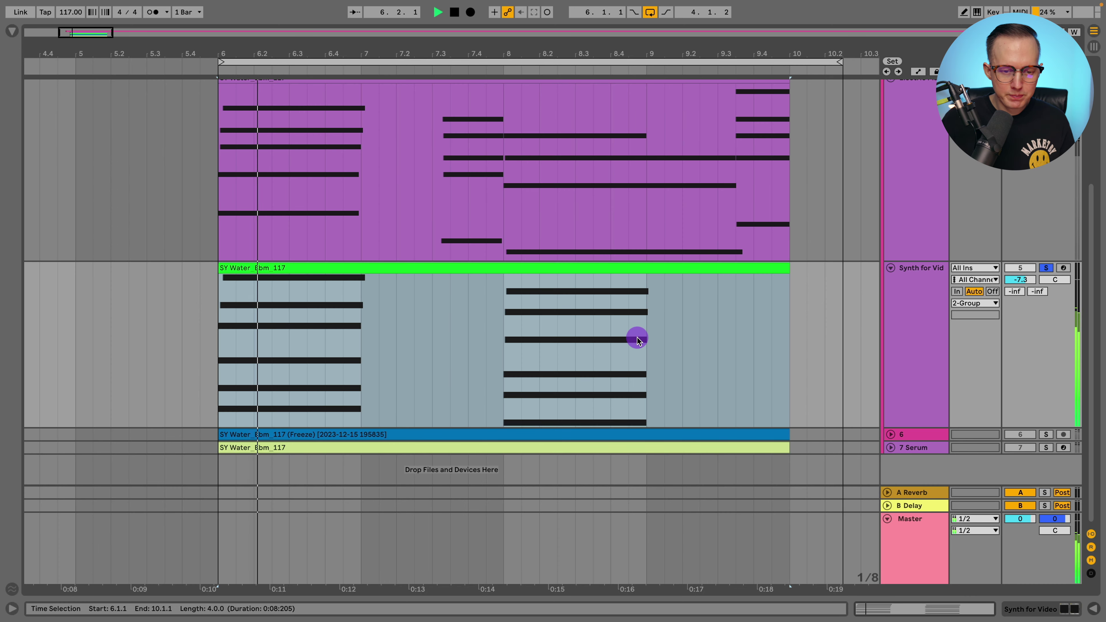
left_click(496, 330)
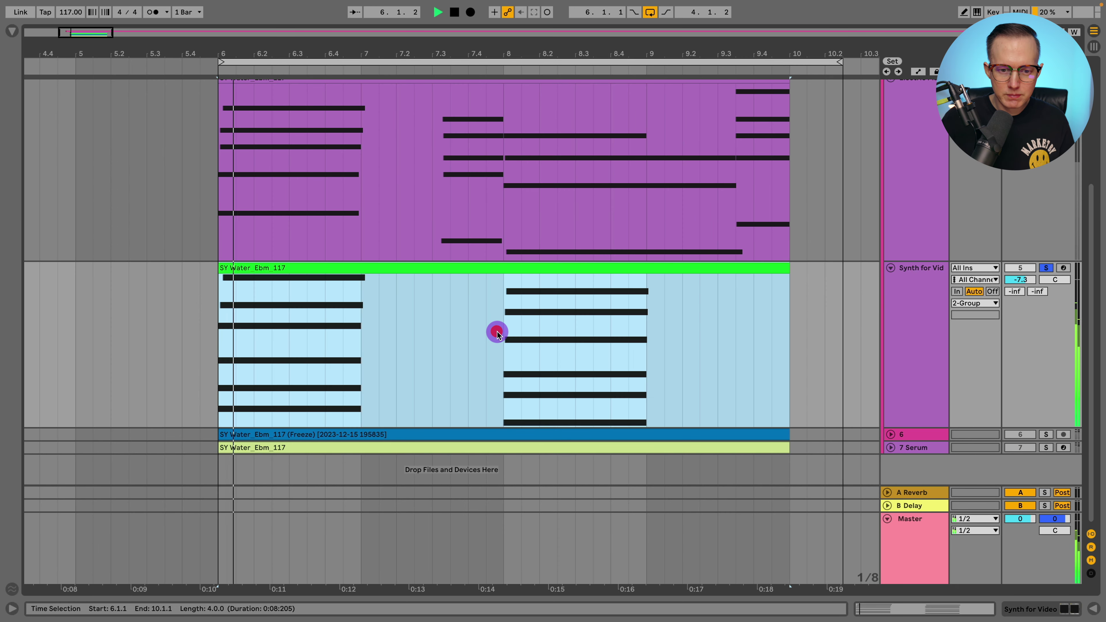
scroll(693, 320, "up", 3)
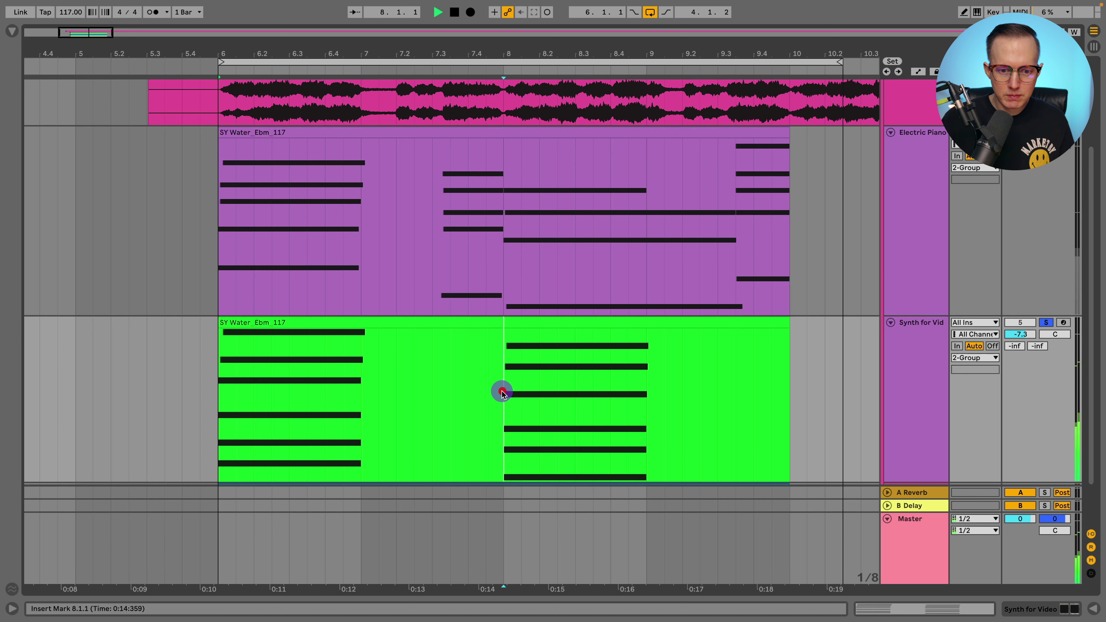
left_click(279, 250)
key("space")
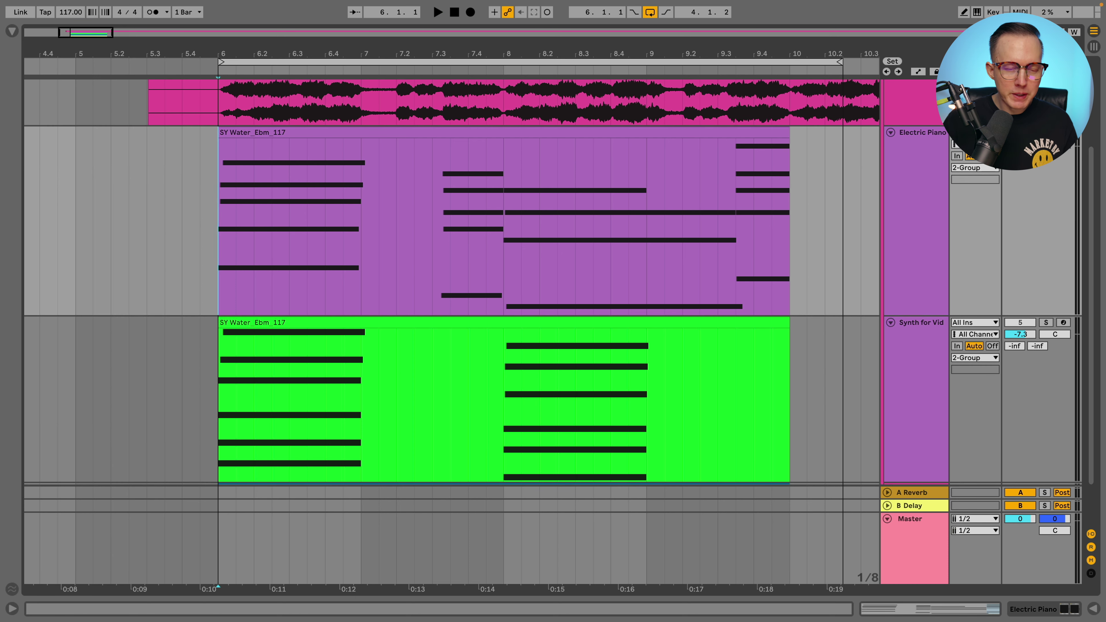
Step: Open the Electric Piano chord clip's notes and play them back
left_click(638, 133)
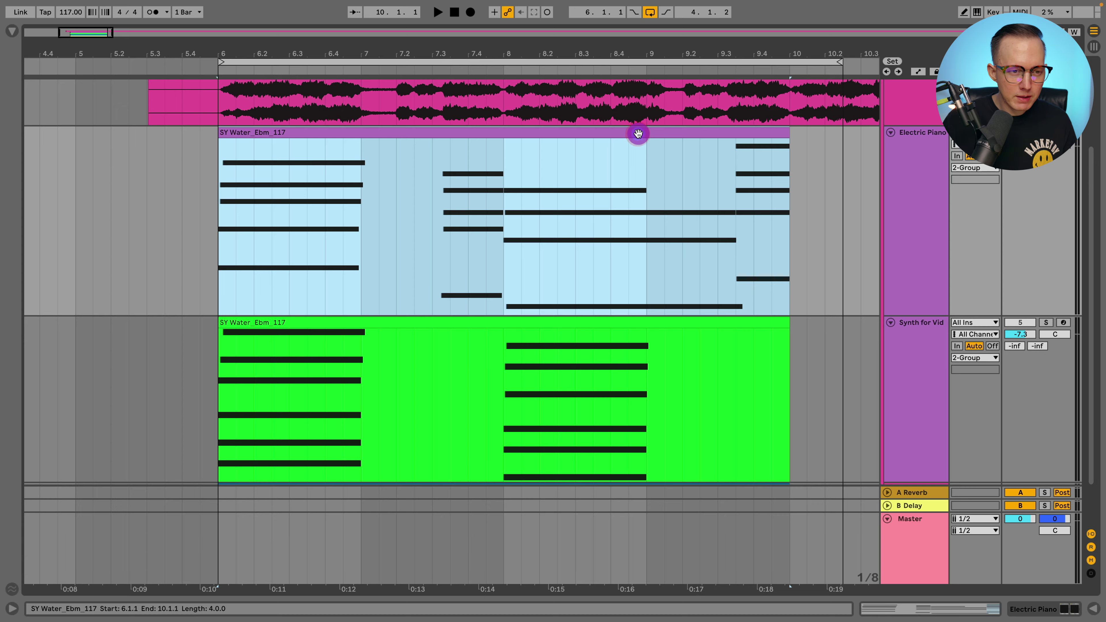
double_click(628, 133)
scroll(180, 401, "down", 3)
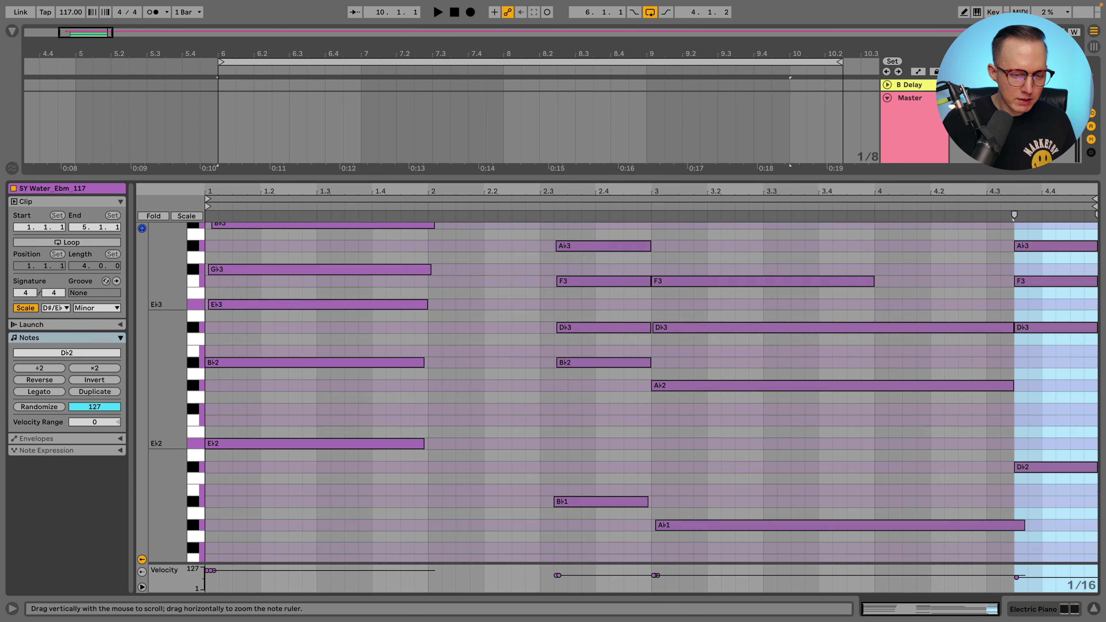
key("space")
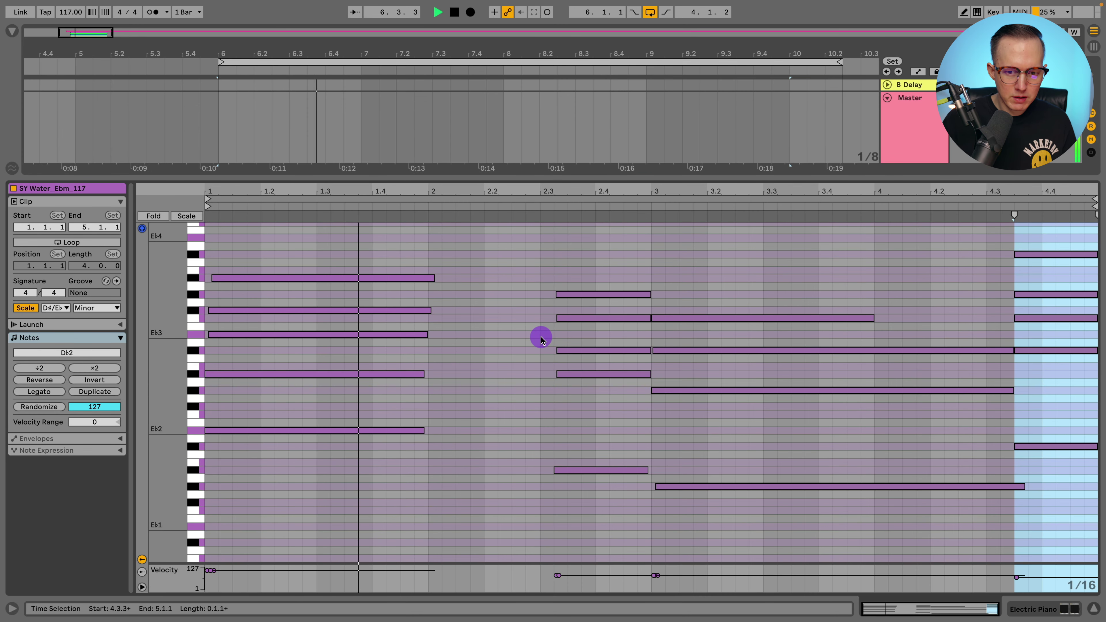
left_click_drag(191, 383, 200, 383)
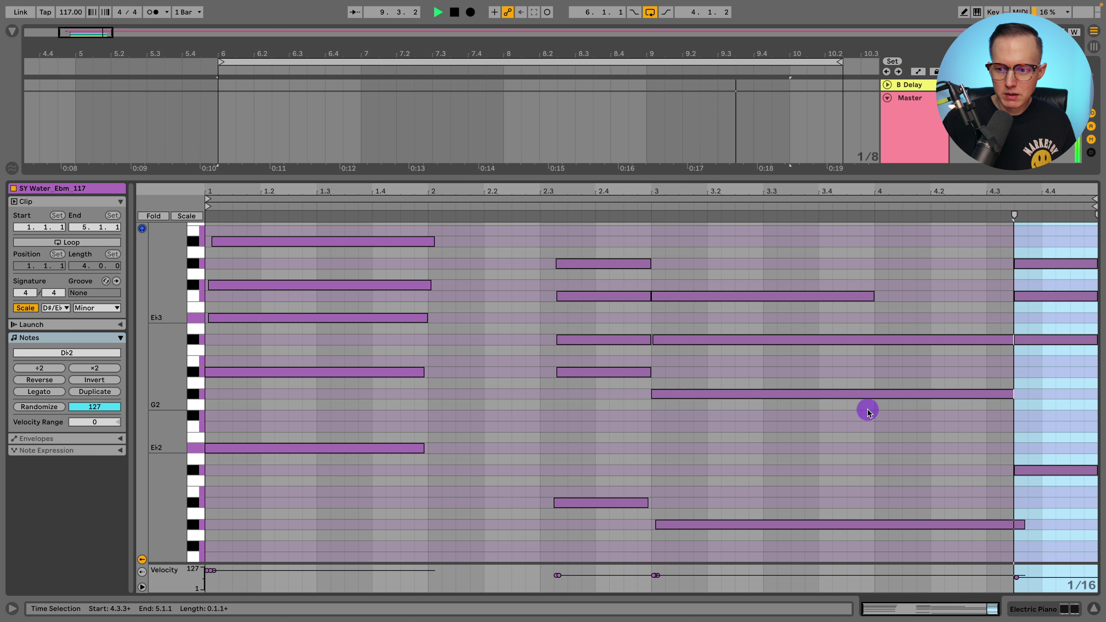
key("space")
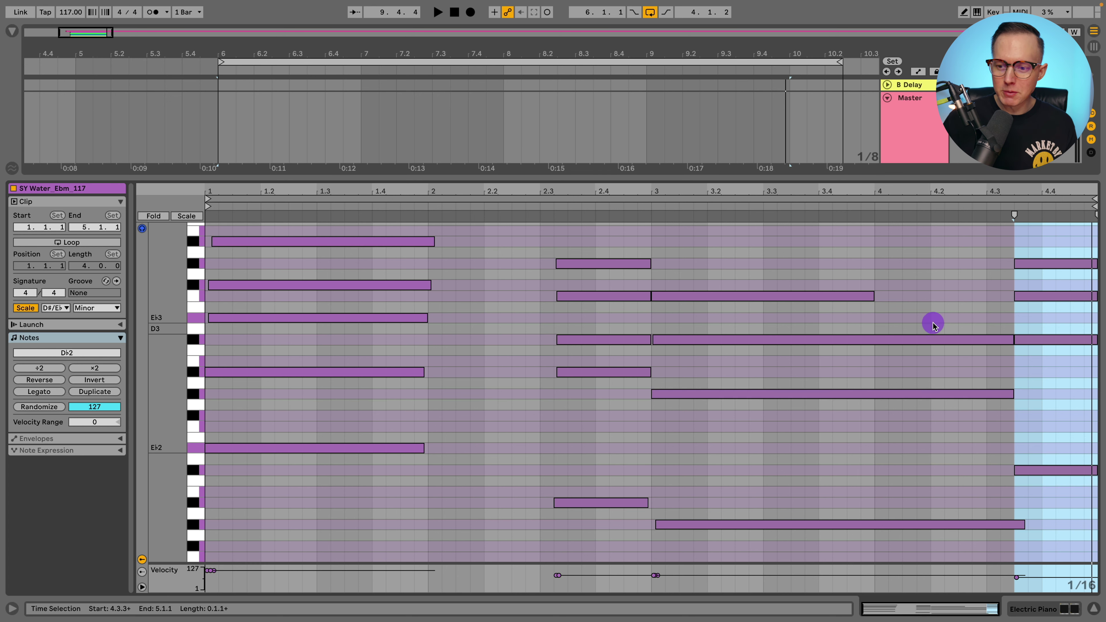
Step: Inspect the A♭2 and A♭3 notes' velocities, then return to the arrangement
left_click_drag(182, 317, 228, 409)
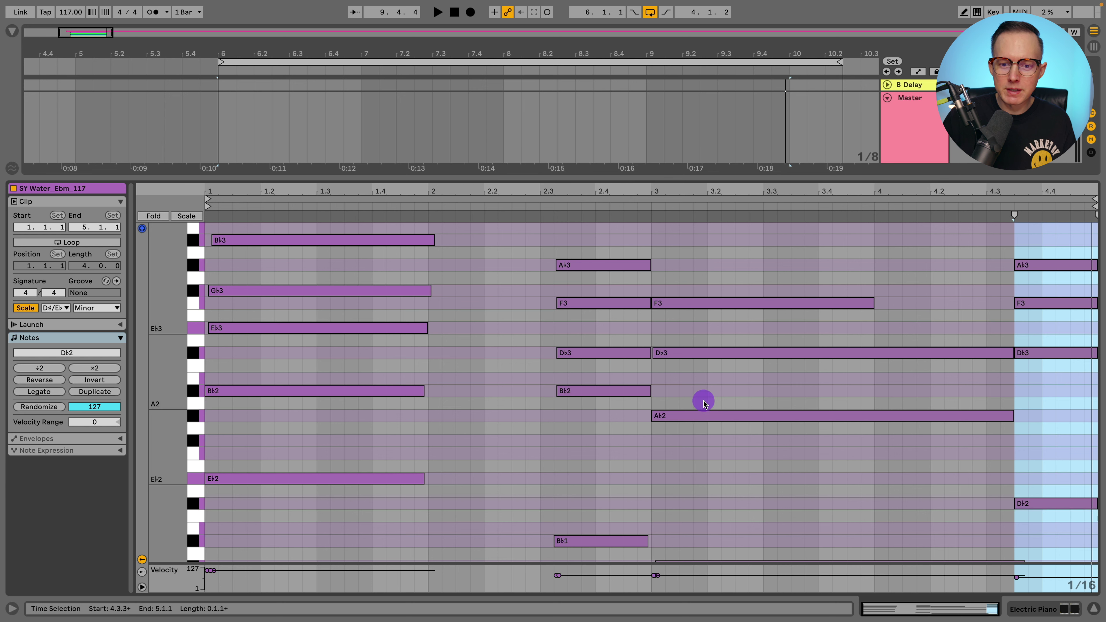
left_click(675, 425)
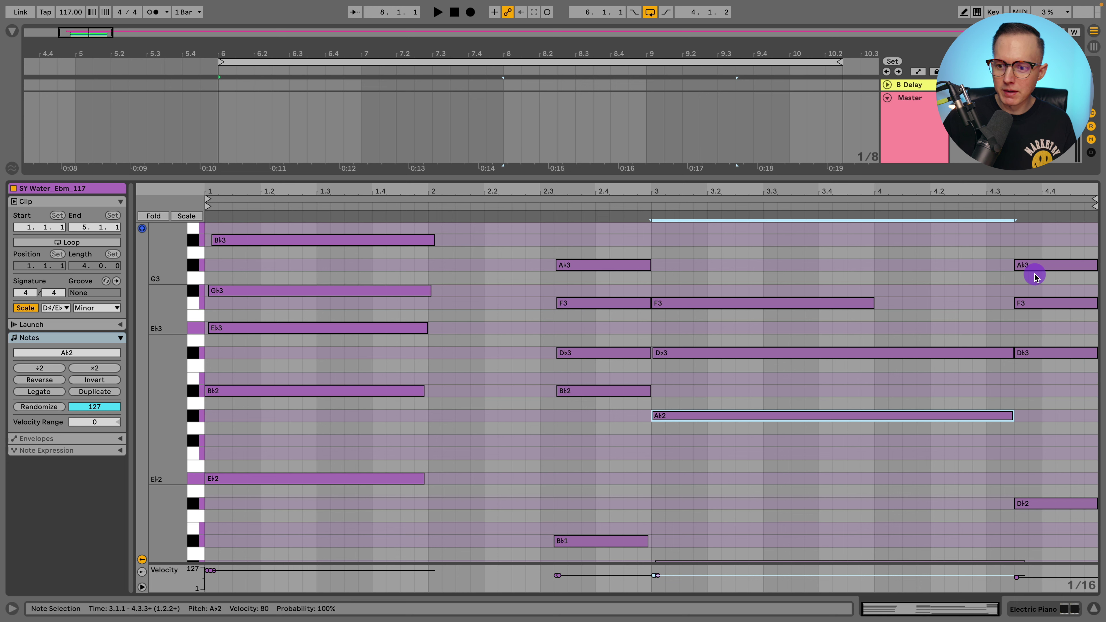
left_click(1036, 267)
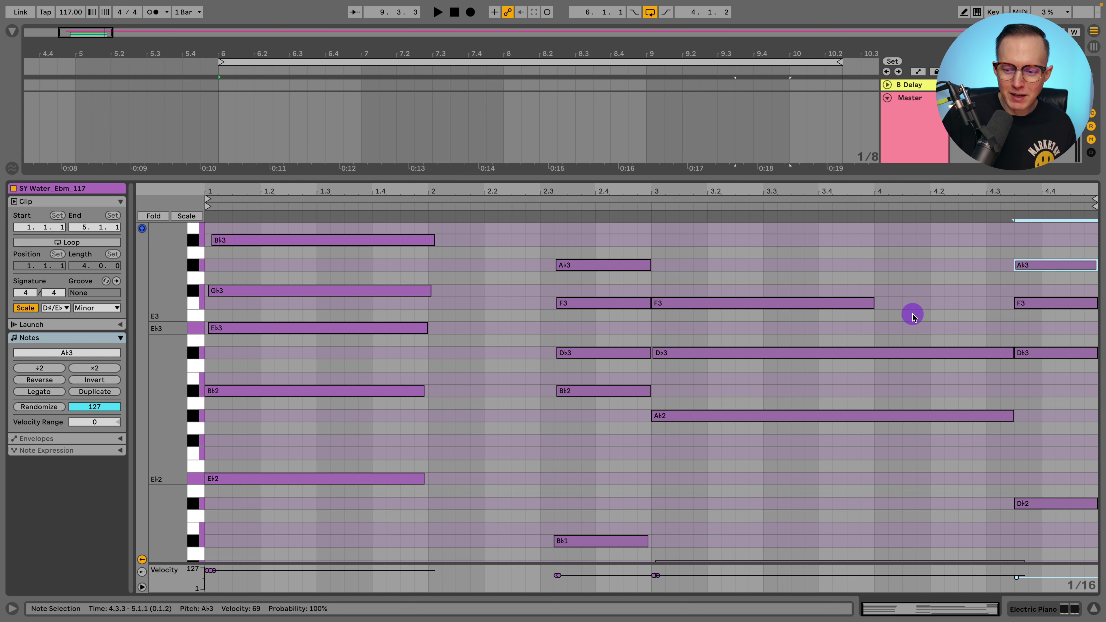
left_click(1096, 610)
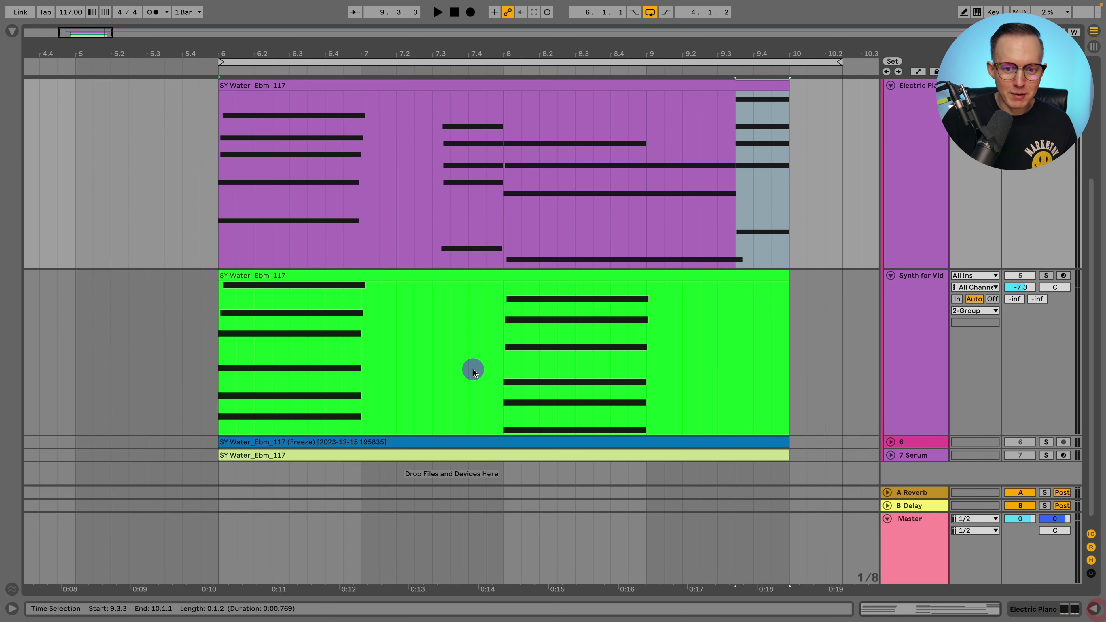
Step: Duplicate the Synth for Video track and select the copy's chord clip
scroll(479, 366, "up", 2)
left_click(900, 346)
scroll(904, 338, "down", 2)
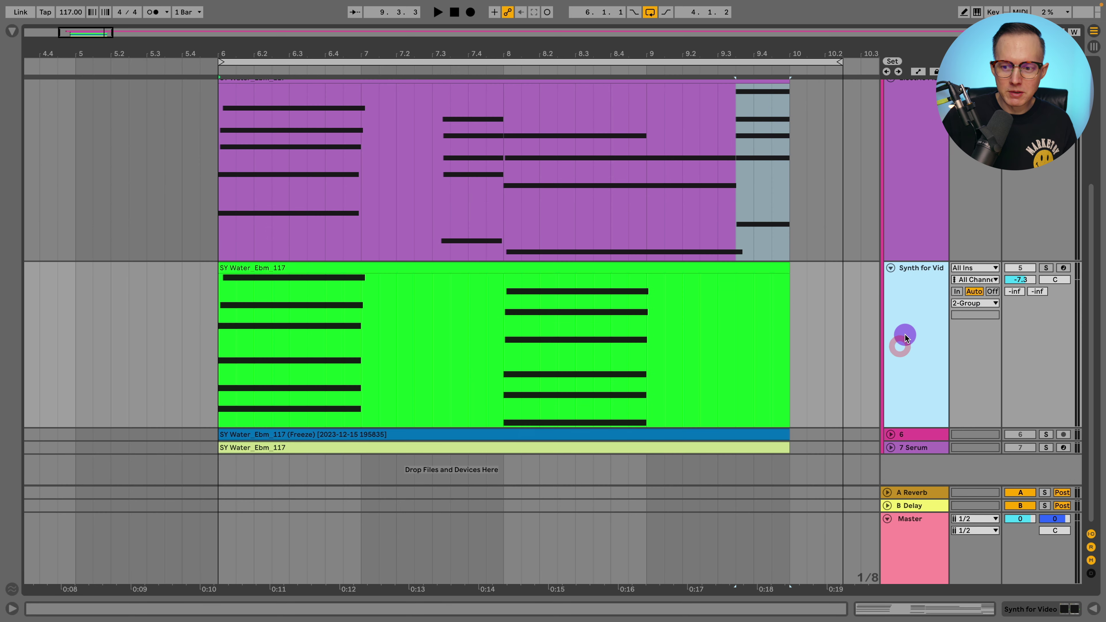
key("super+d")
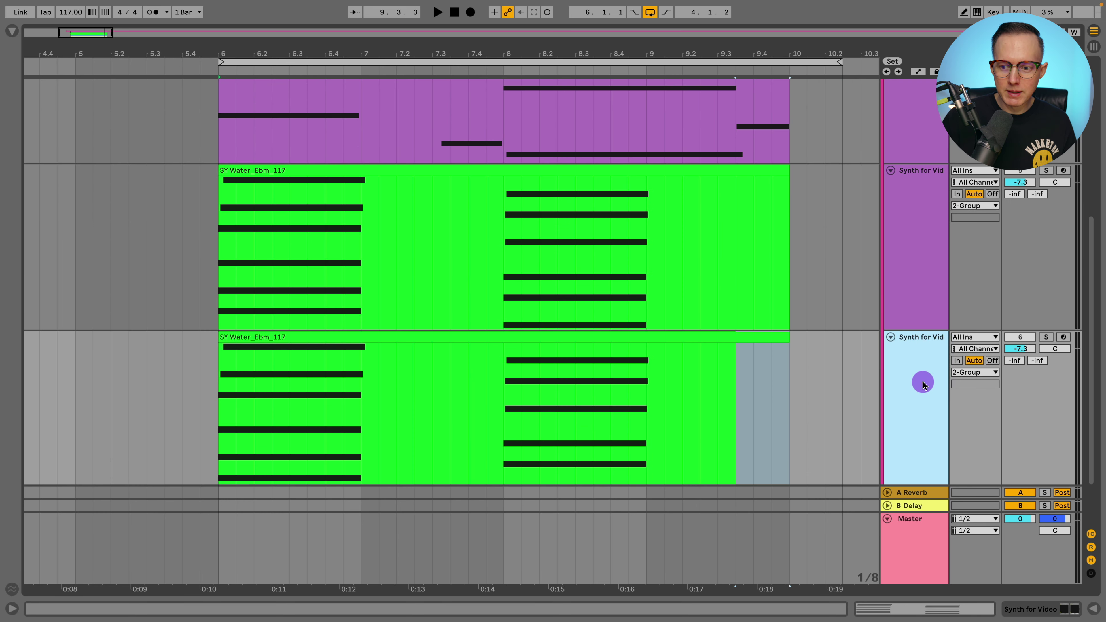
left_click(922, 381)
left_click(322, 337)
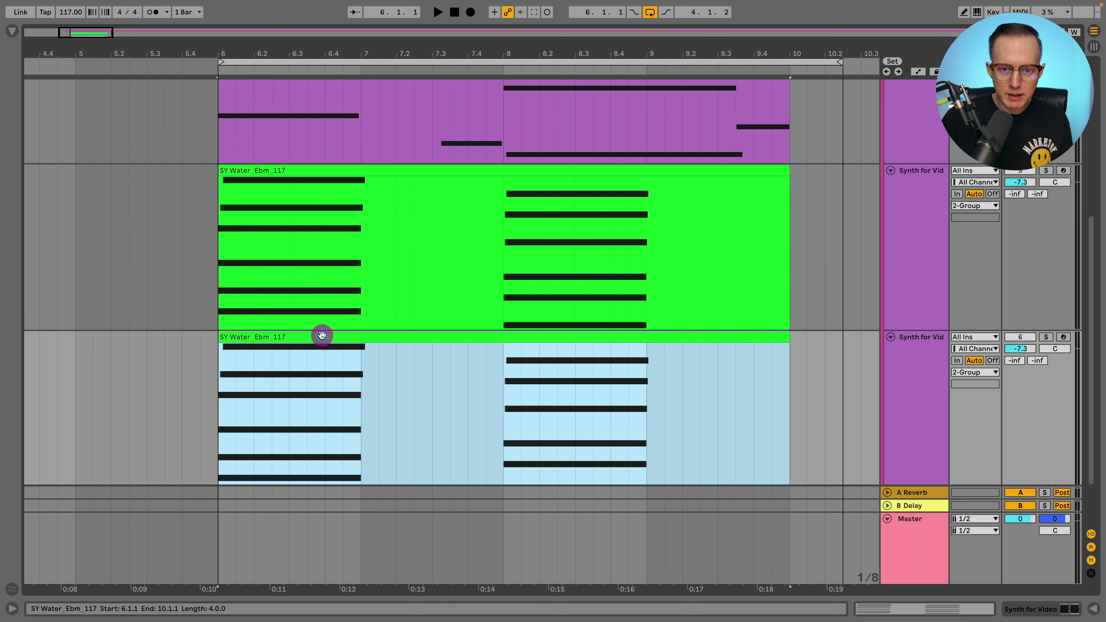
Step: Load the Analog Basic Shapes sine into the copy's Serum oscillator A and play it
double_click(322, 335)
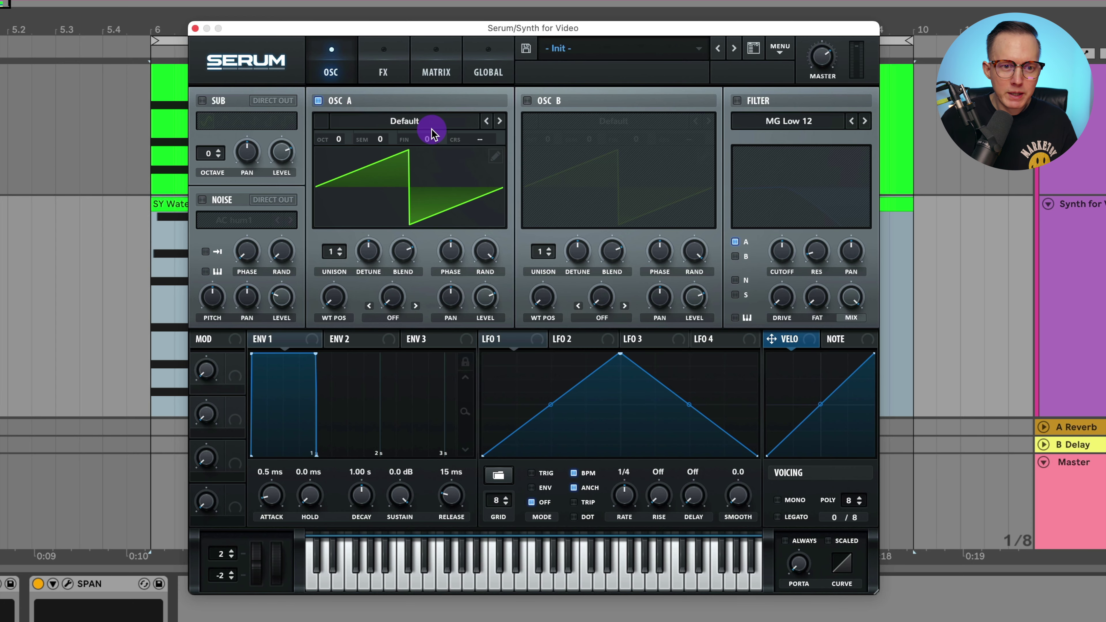
left_click(403, 123)
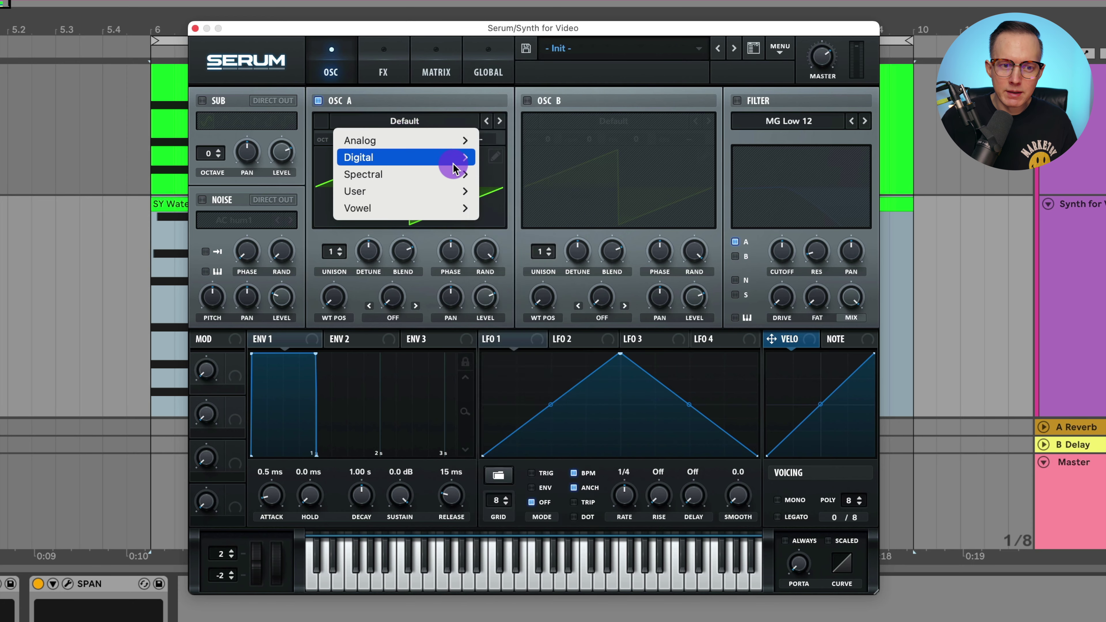
mouse_move(424, 141)
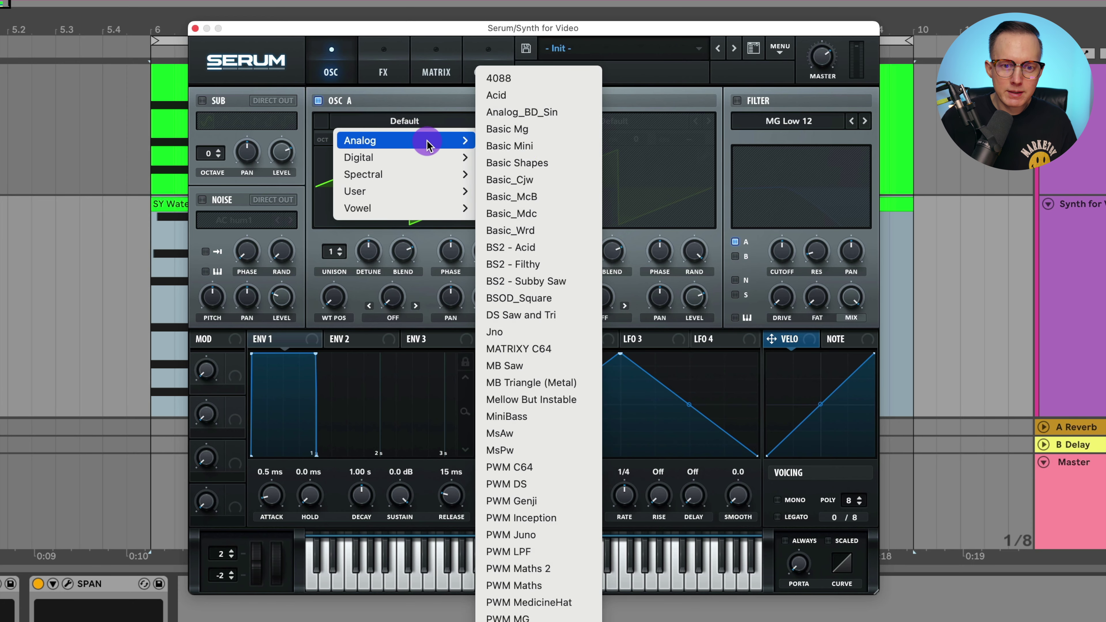
left_click(544, 171)
left_click(1097, 224)
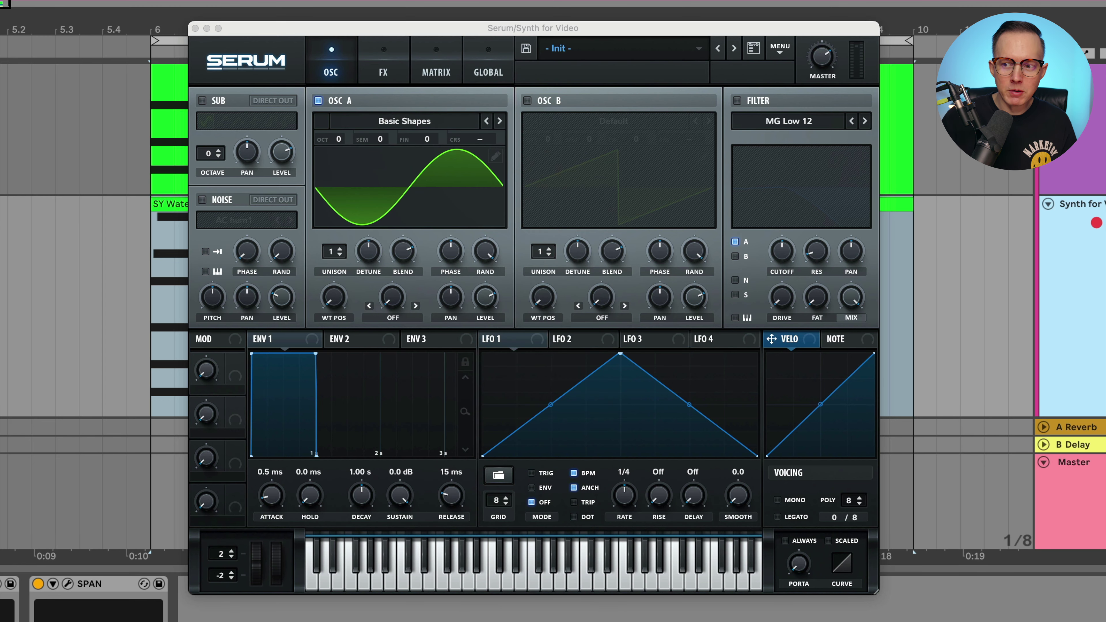
key("space")
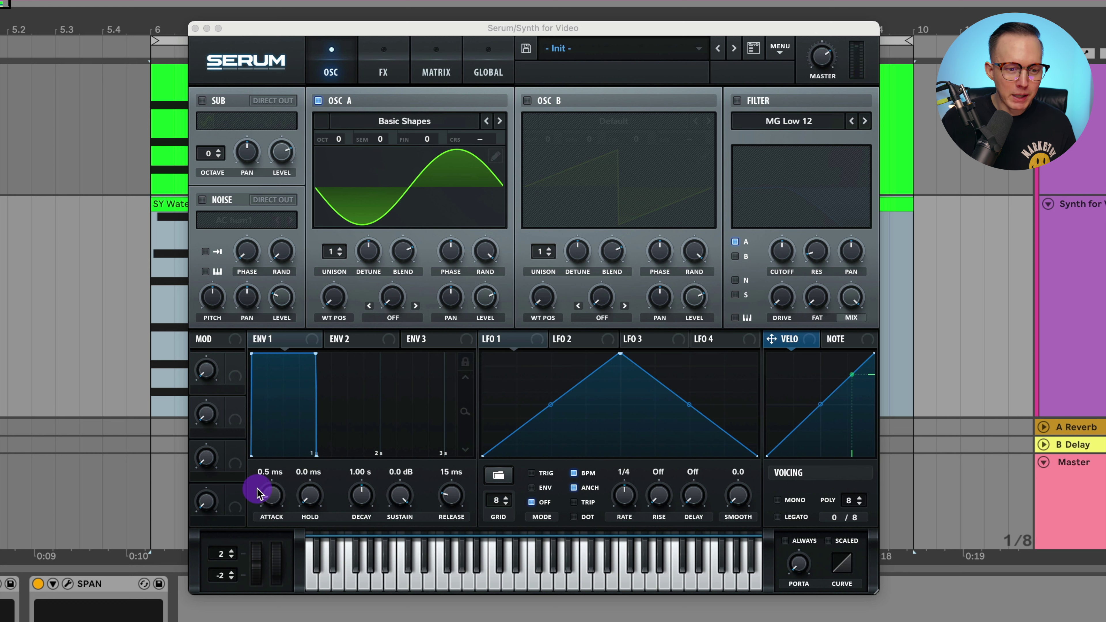
Step: Give Env 2 0% sustain and ~331 ms decay, and route it to Osc A coarse pitch
left_click(274, 505)
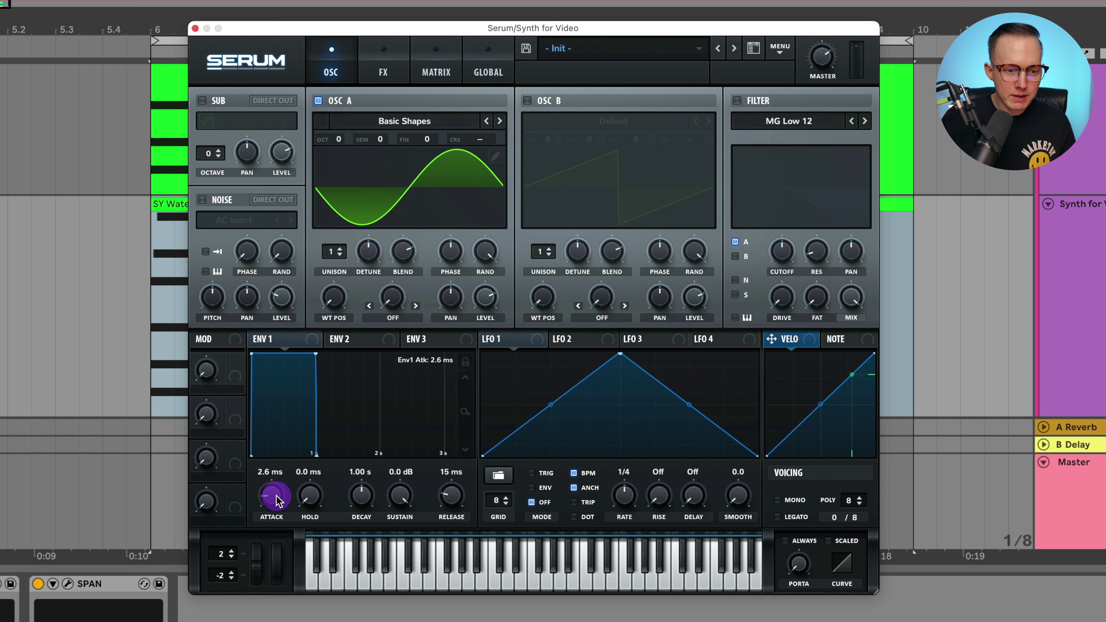
left_click_drag(278, 501, 278, 499)
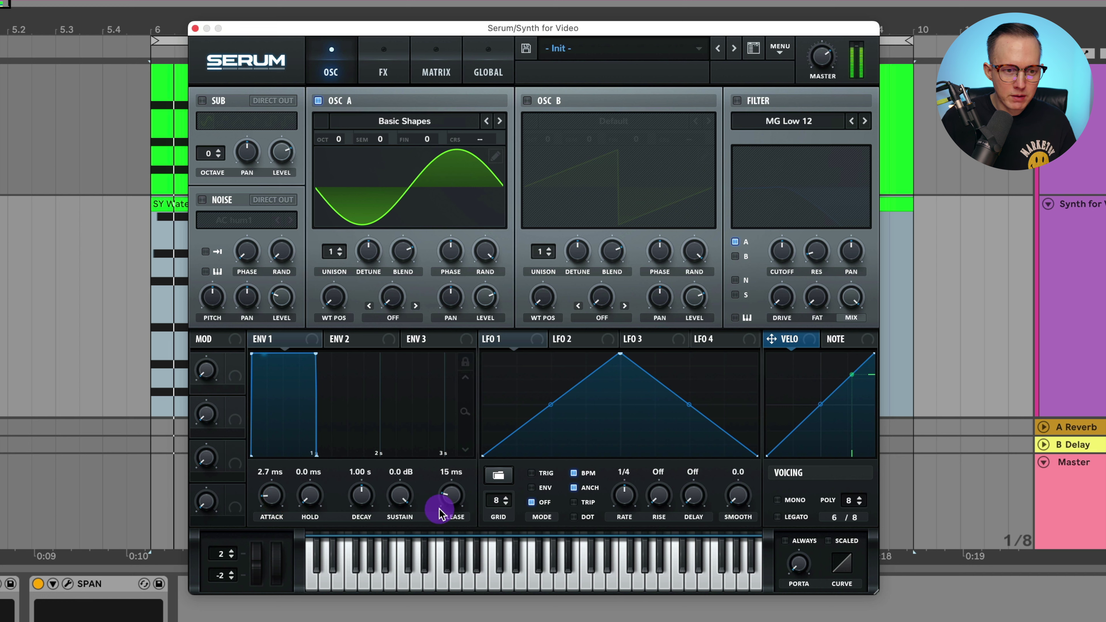
left_click(361, 345)
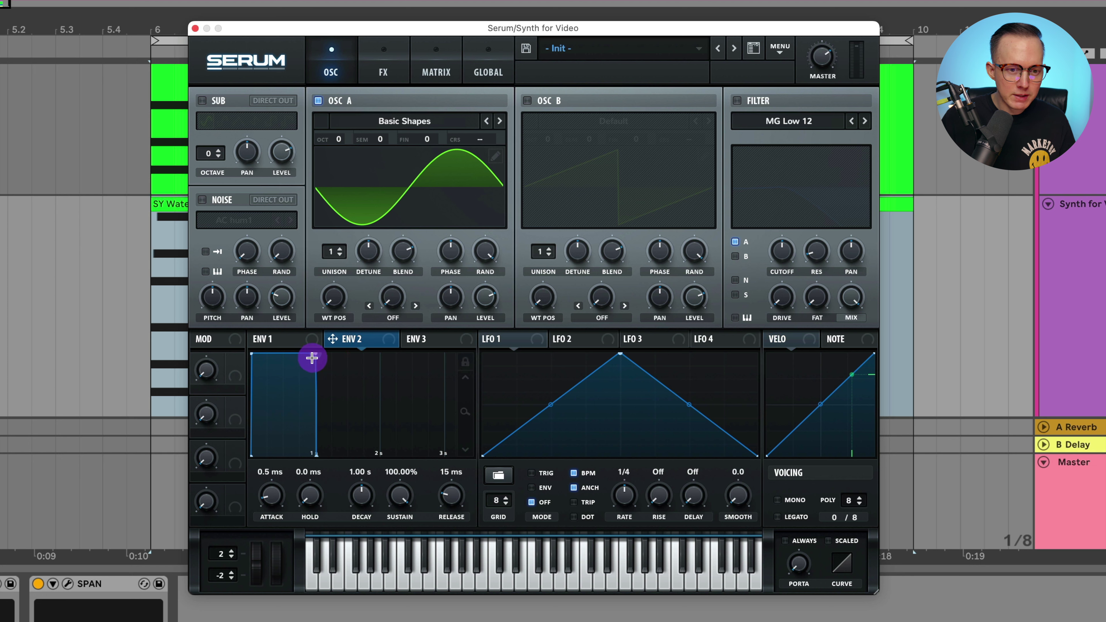
left_click_drag(312, 358, 271, 466)
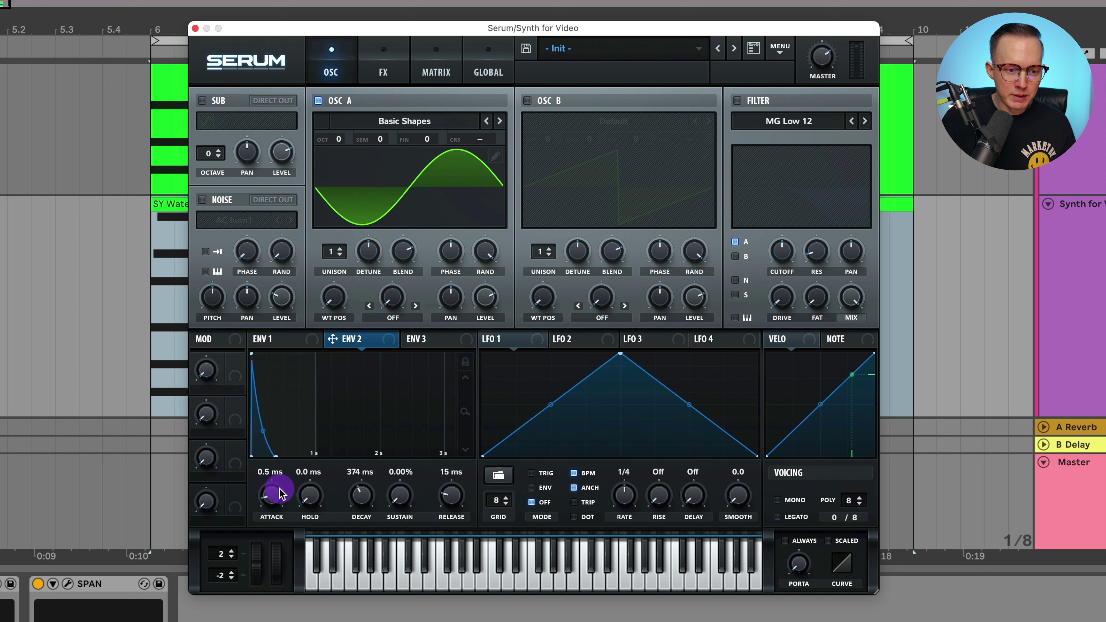
left_click_drag(364, 496, 365, 500)
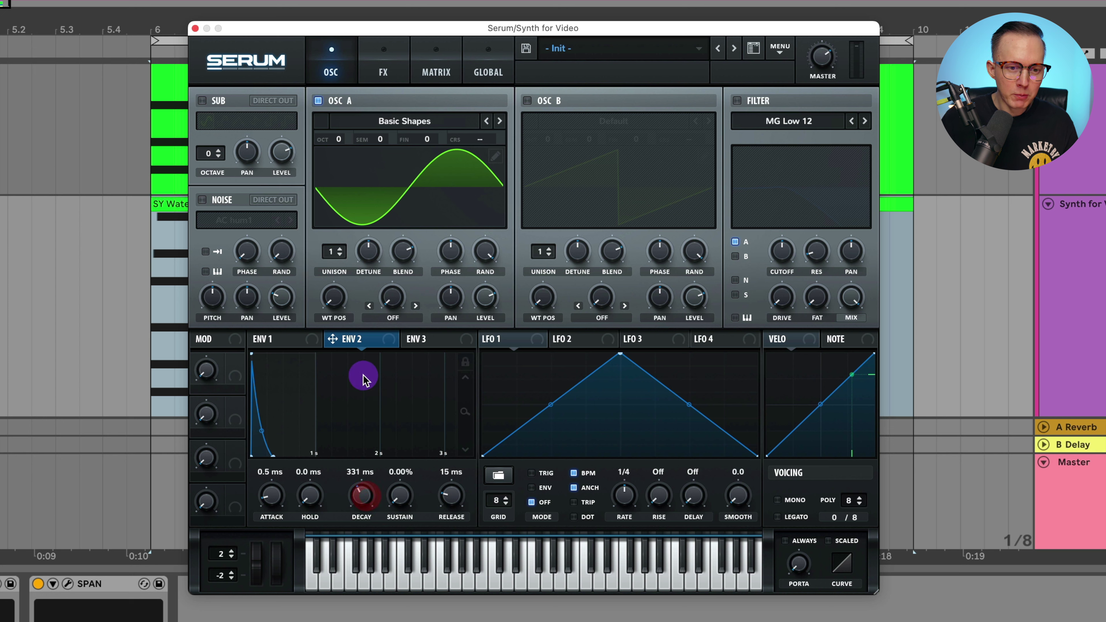
left_click_drag(386, 338, 498, 141)
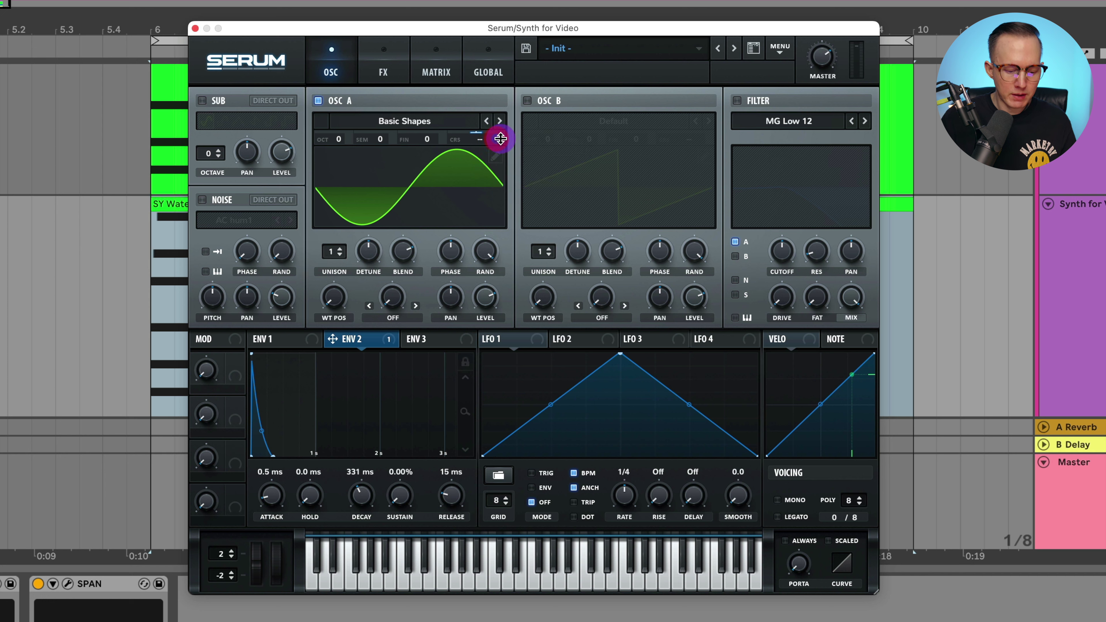
Step: Set Env 2's modulation of Osc A coarse pitch to -12 and play the chord
mouse_move(498, 140)
left_mouse_down()
mouse_move(440, 141)
mouse_move(520, 138)
mouse_move(501, 150)
mouse_move(483, 140)
mouse_move(503, 137)
left_mouse_up()
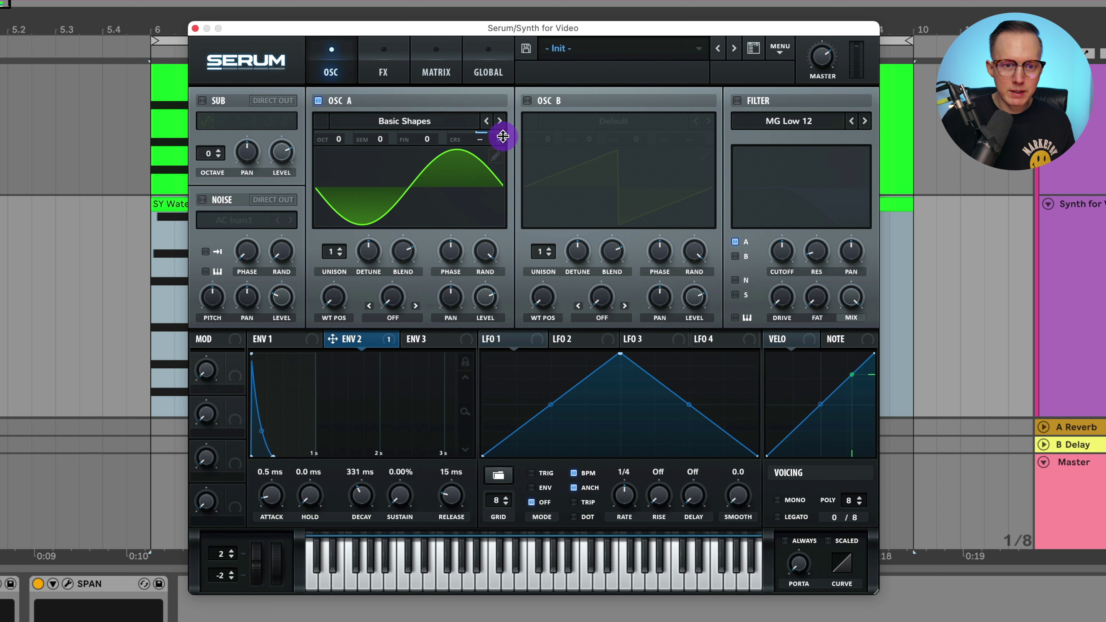
left_click_drag(503, 137, 501, 152)
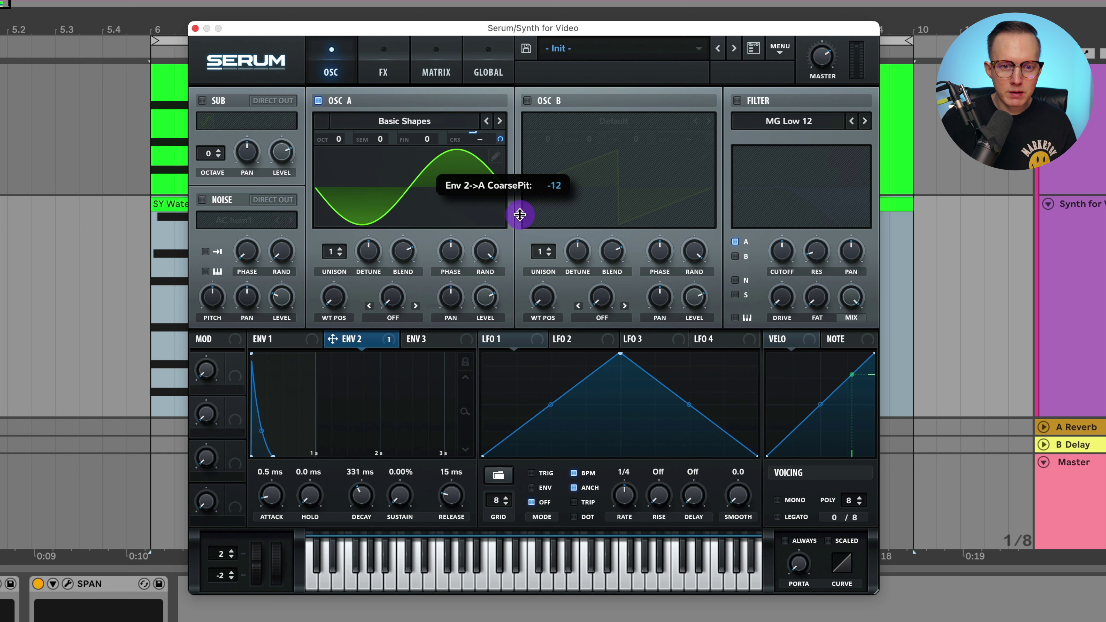
left_click_drag(520, 215, 514, 176)
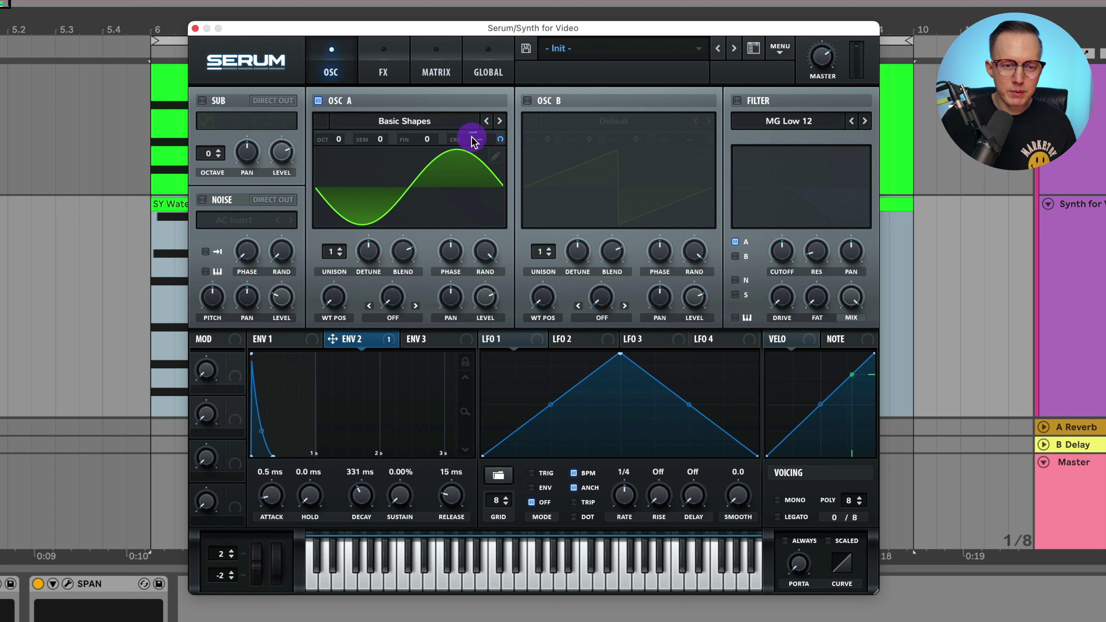
mouse_move(502, 139)
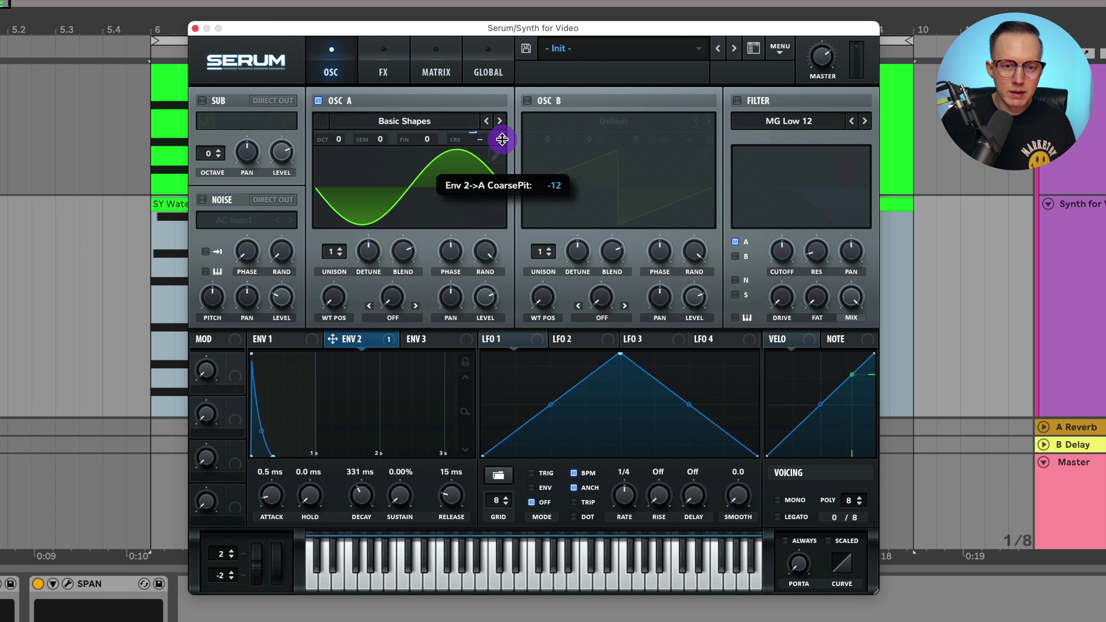
key("space")
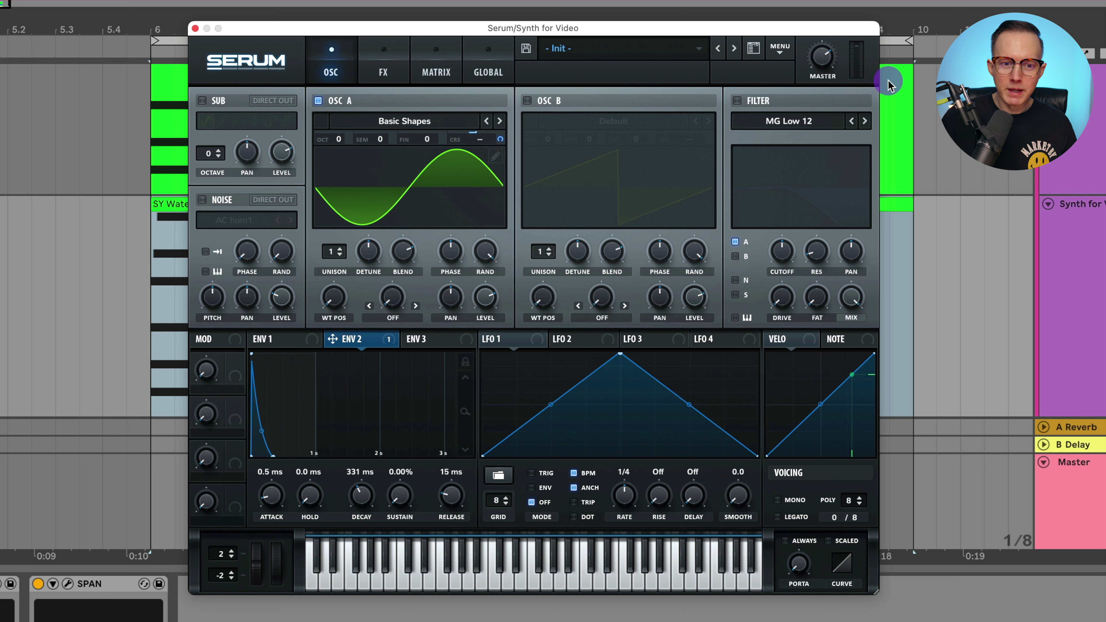
Step: Raise Serum's master volume slightly and set LFO 1's rate to one bar
mouse_move(822, 61)
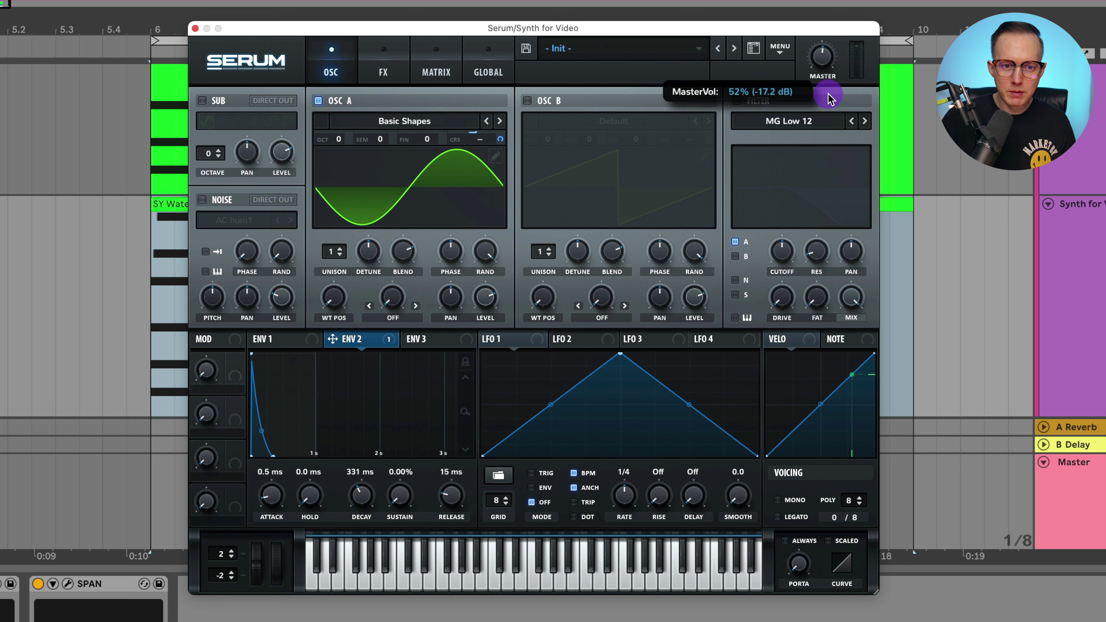
left_click_drag(829, 98, 824, 56)
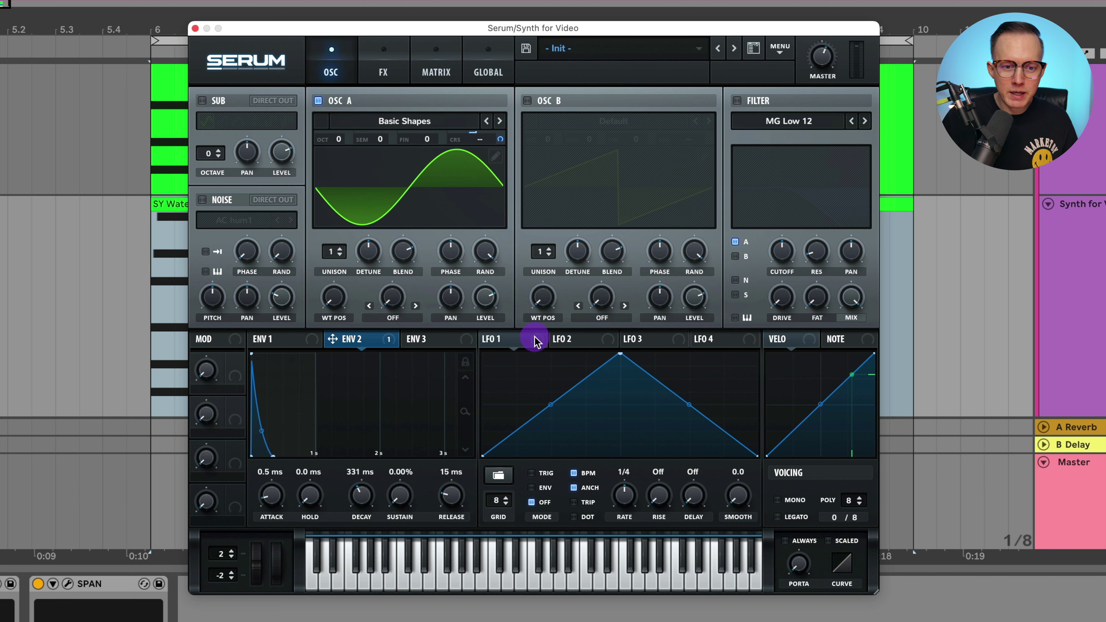
left_click(523, 344)
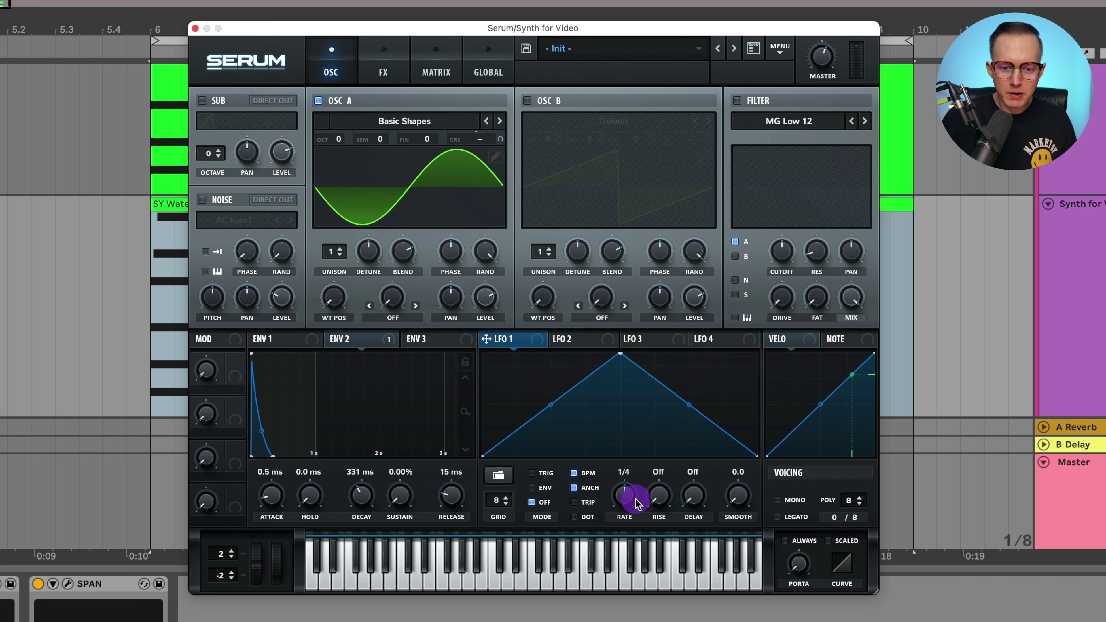
left_click_drag(636, 501, 625, 506)
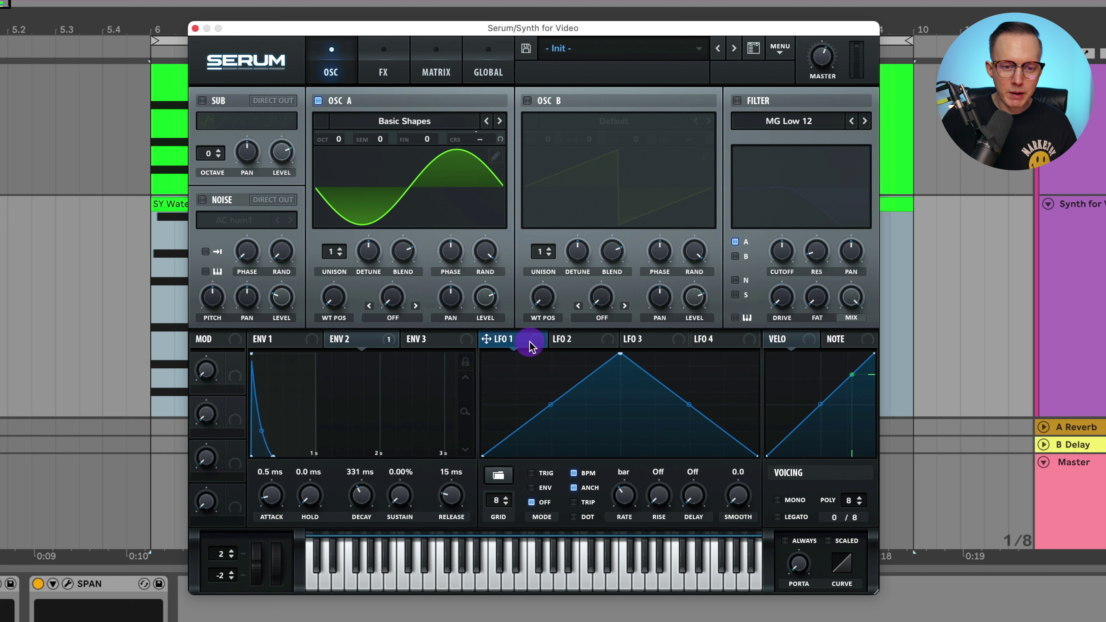
Step: Route LFO 1 to Osc A's pan with a set depth, then show the FX page
left_click_drag(527, 338, 449, 293)
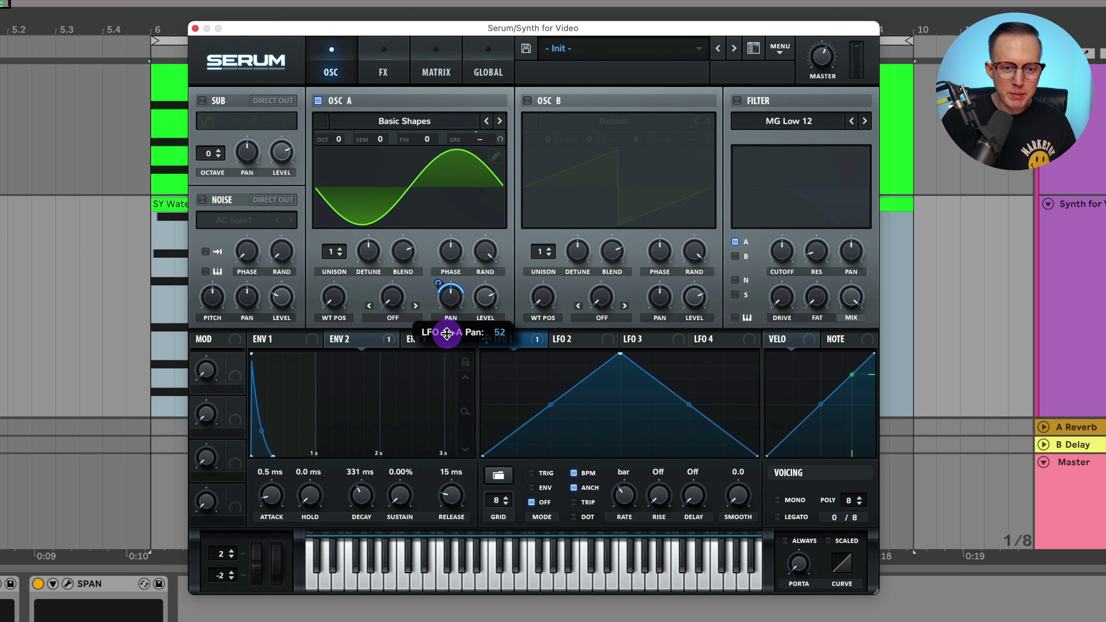
left_click_drag(449, 336, 451, 329)
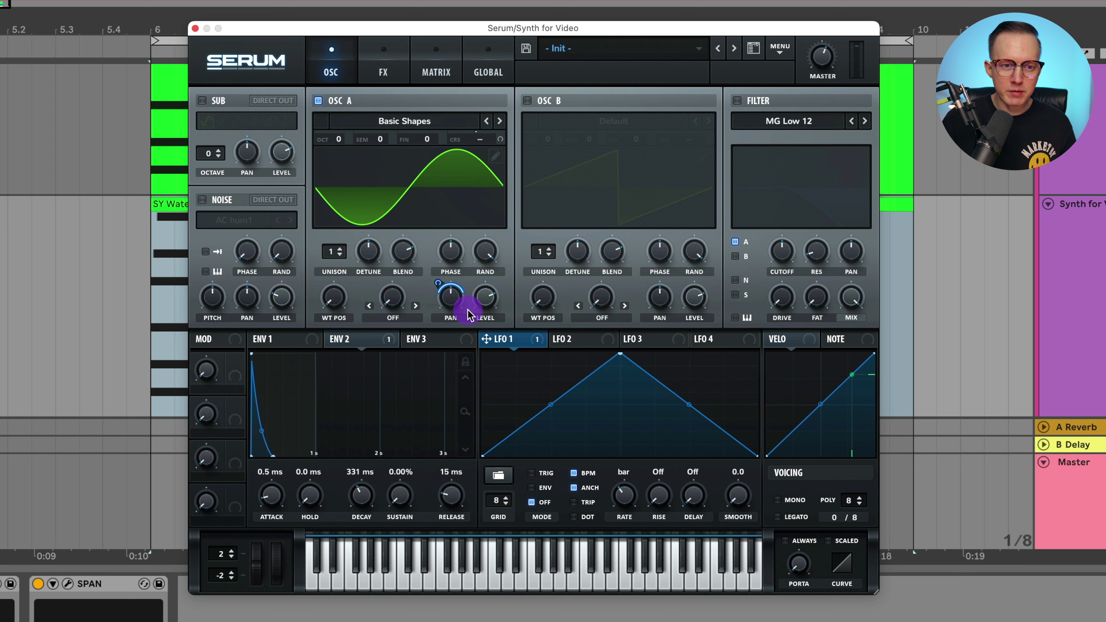
left_click(383, 72)
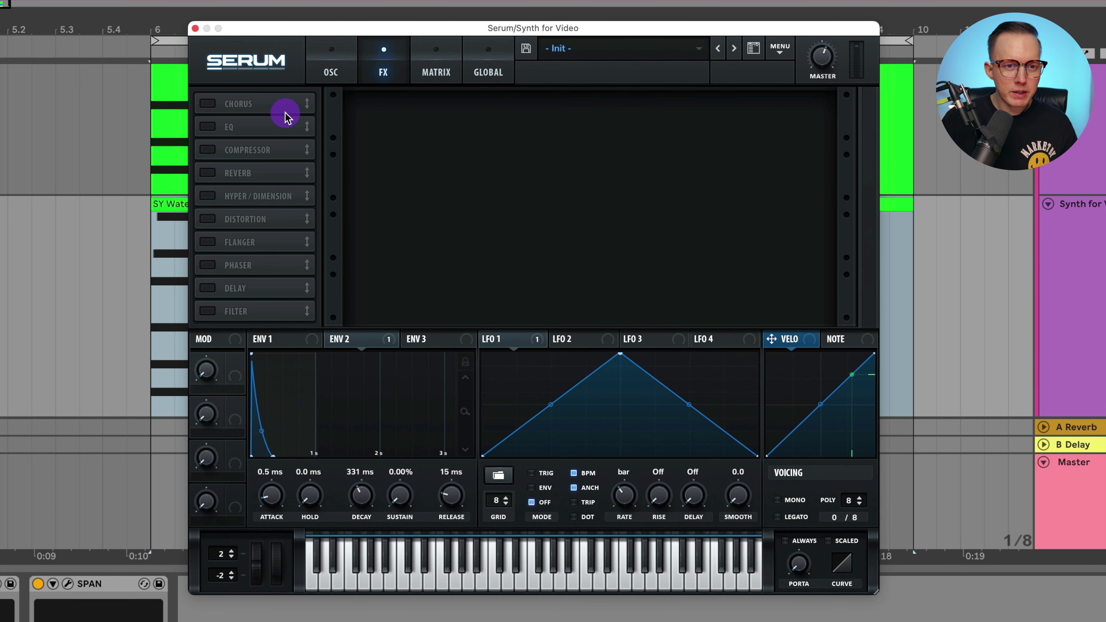
Step: Enable Serum's Chorus and adjust its wet mix while the chord plays
left_click(207, 106)
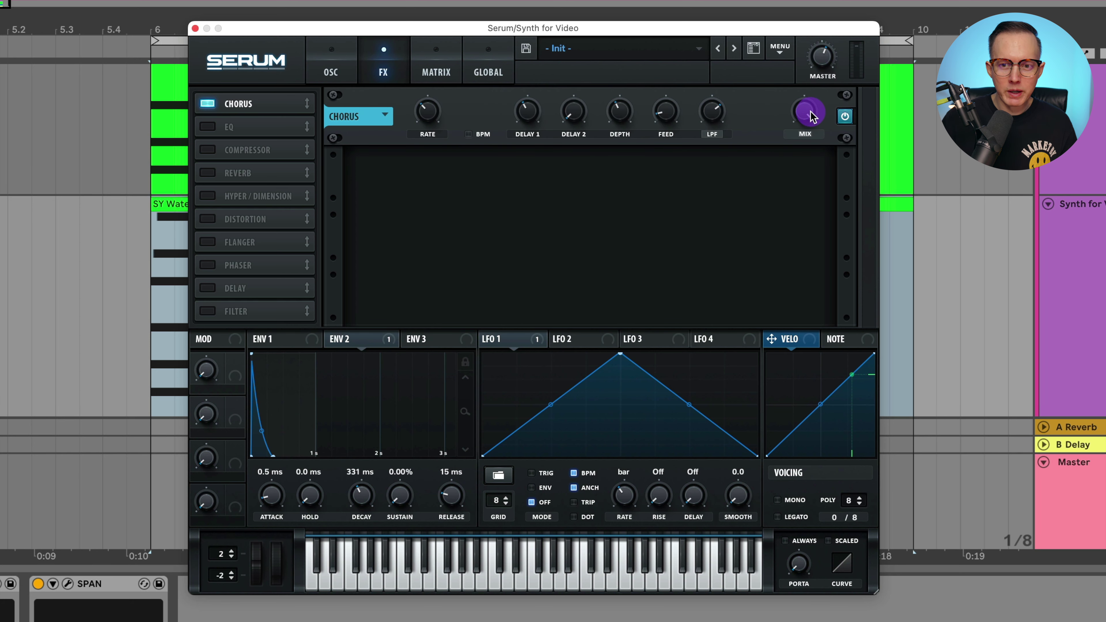
mouse_move(813, 118)
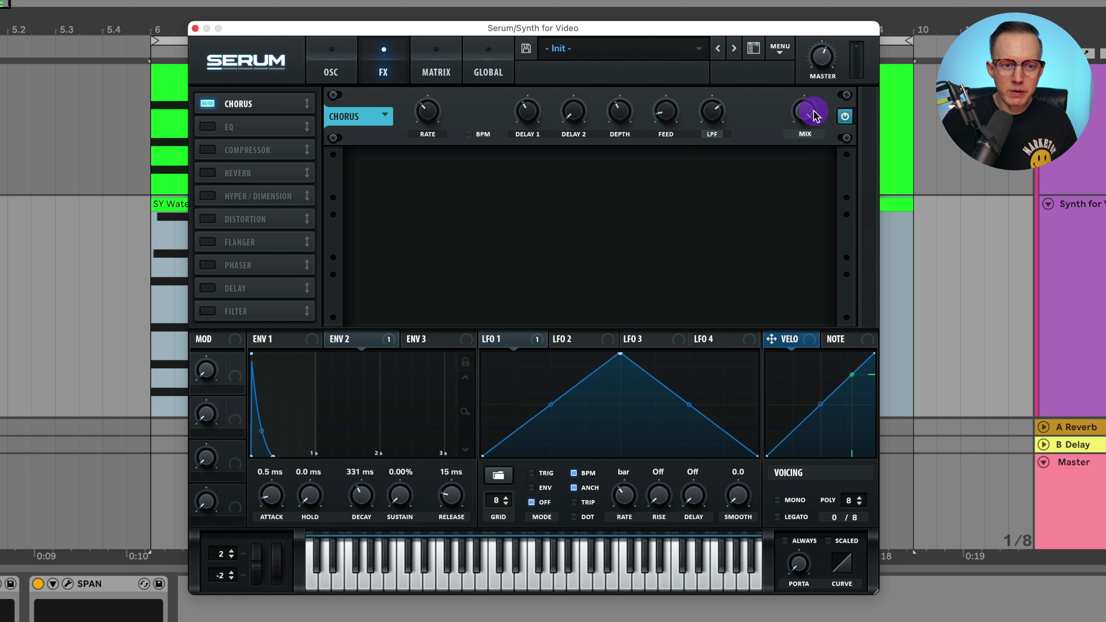
key("space")
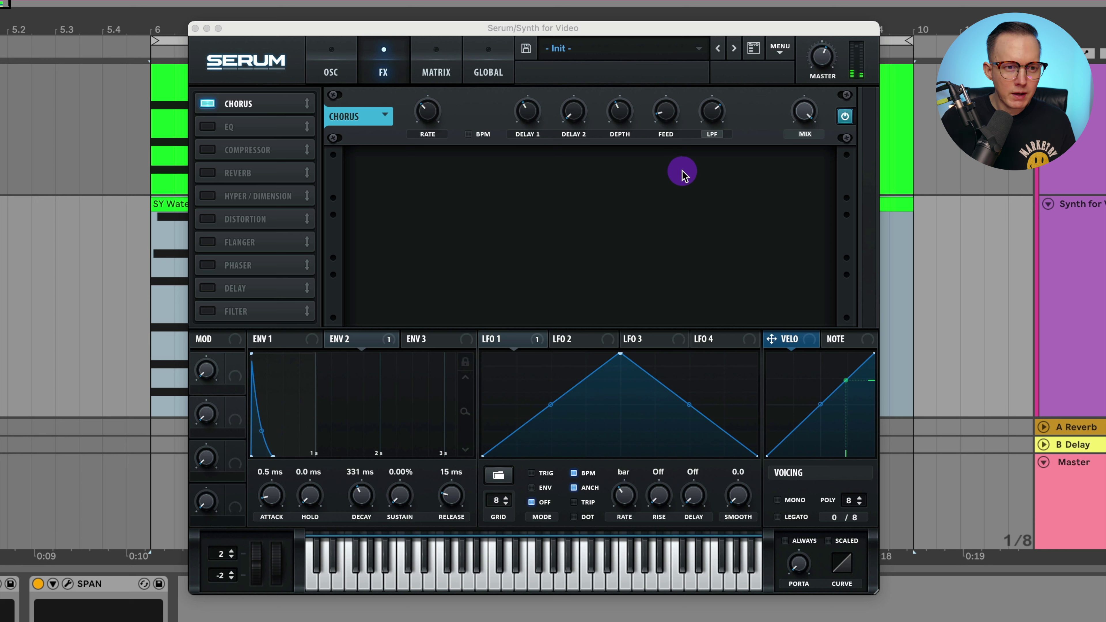
left_click_drag(803, 114, 822, 254)
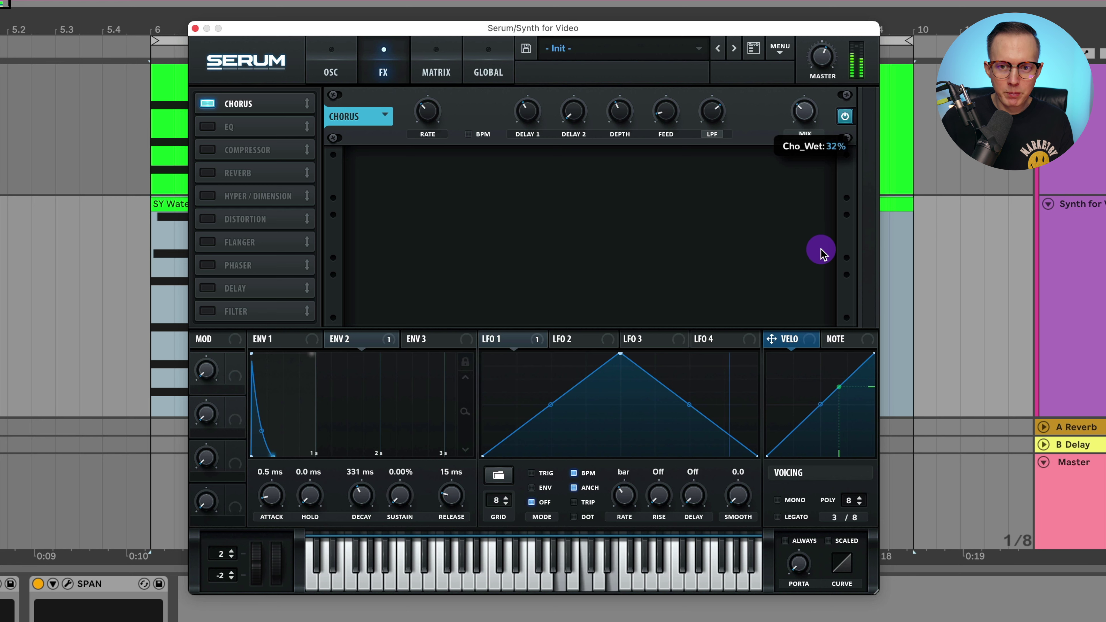
left_click_drag(821, 253, 839, 211)
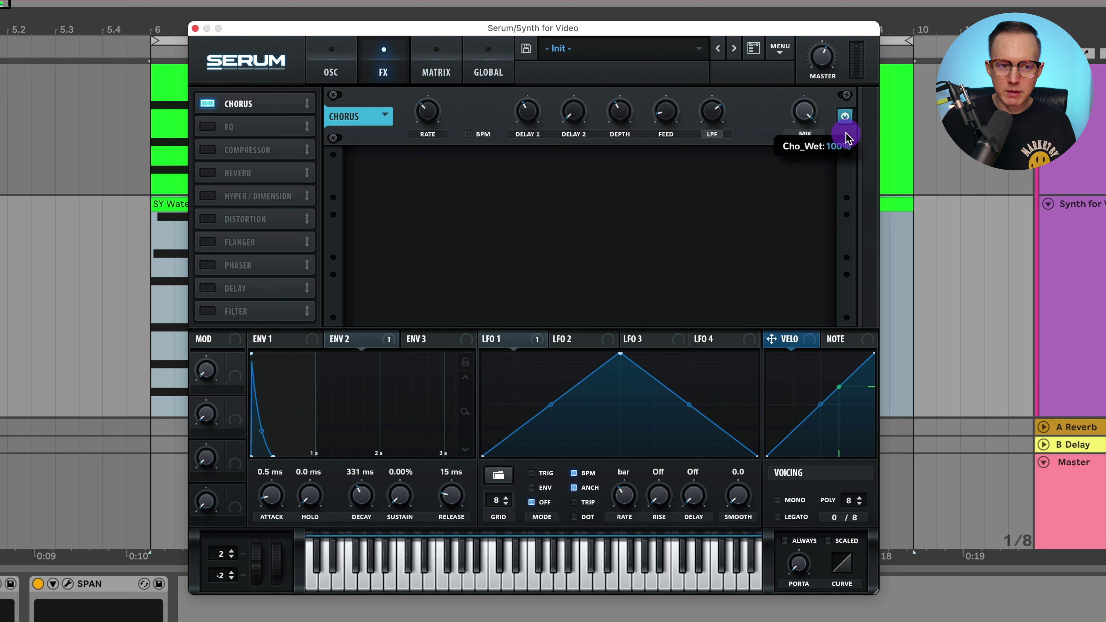
Step: Enable EQ, Compressor and plate Reverb after the chorus, then play the patch
left_click(208, 127)
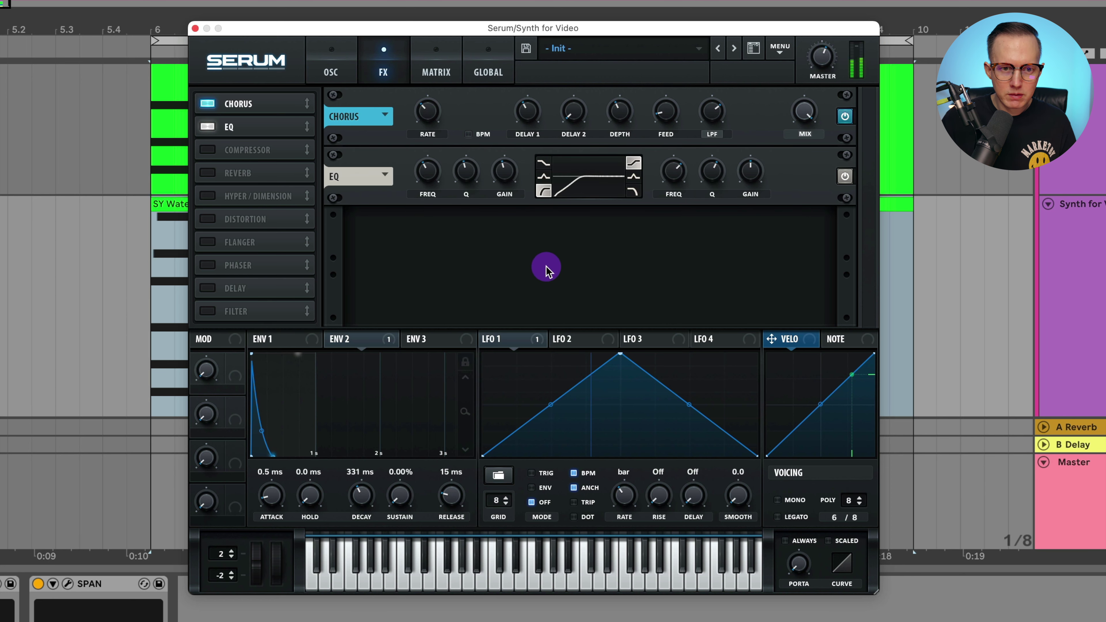
mouse_move(836, 49)
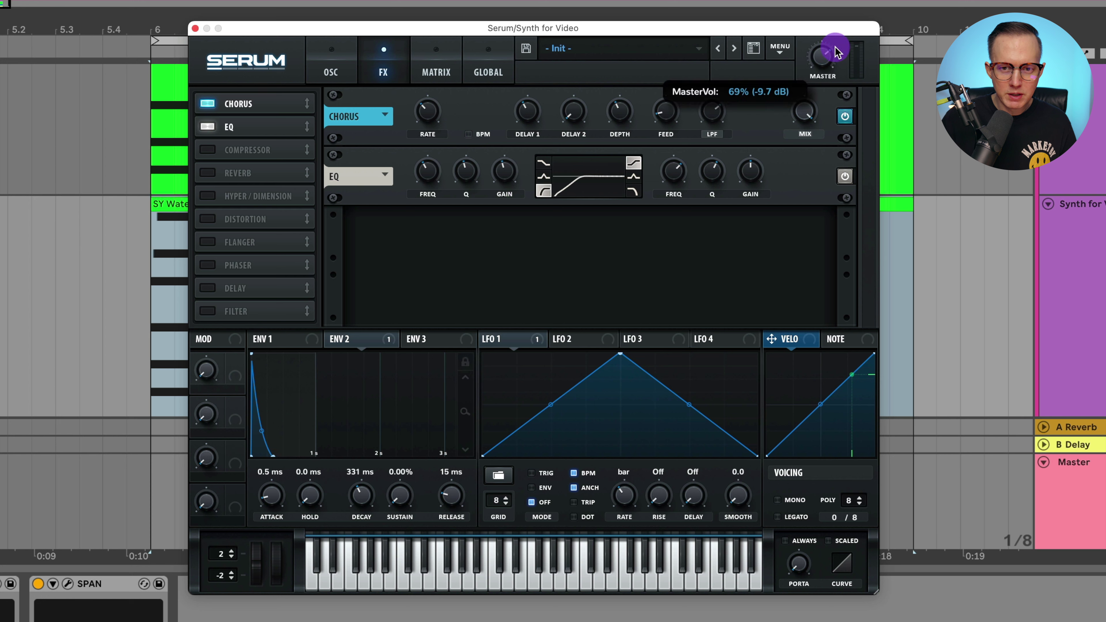
scroll(829, 46, "up", 1)
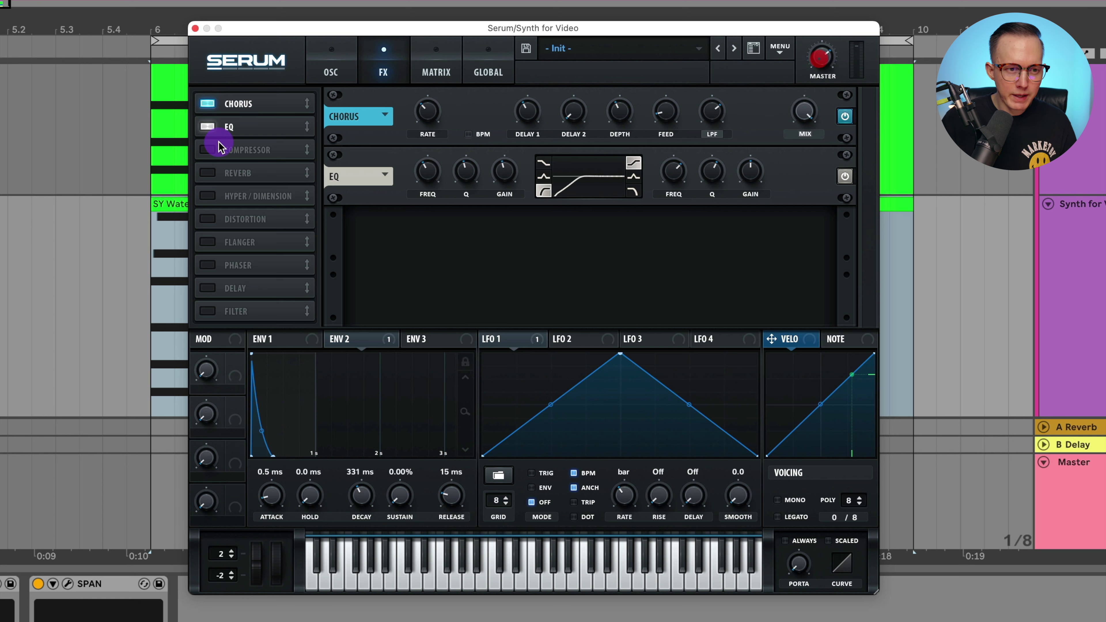
left_click(203, 151)
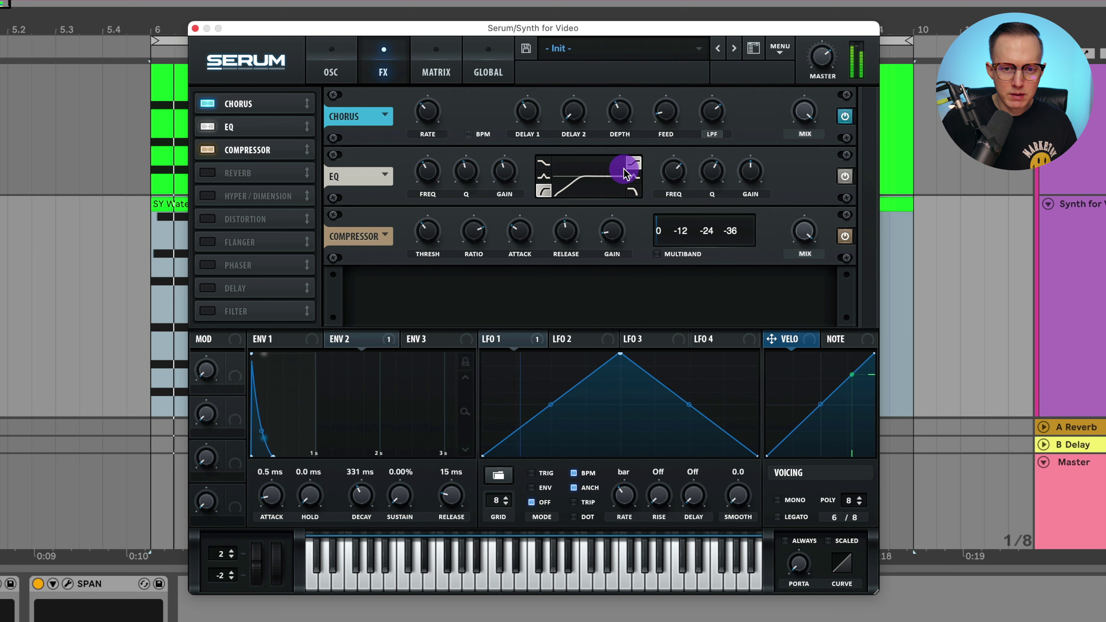
left_click(612, 231)
left_click(208, 174)
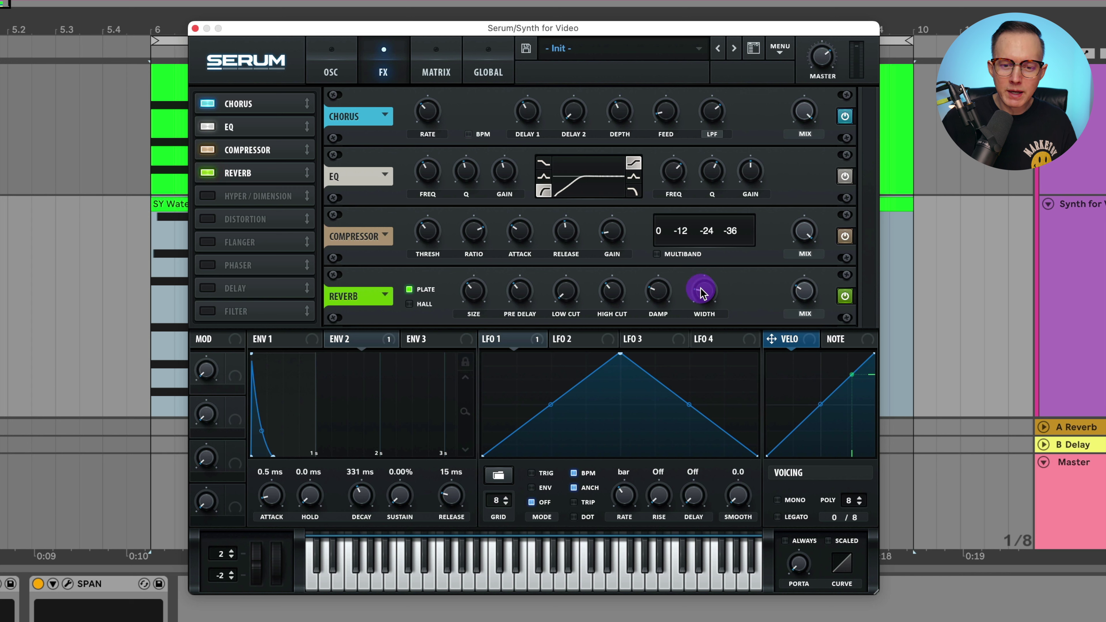
mouse_move(706, 296)
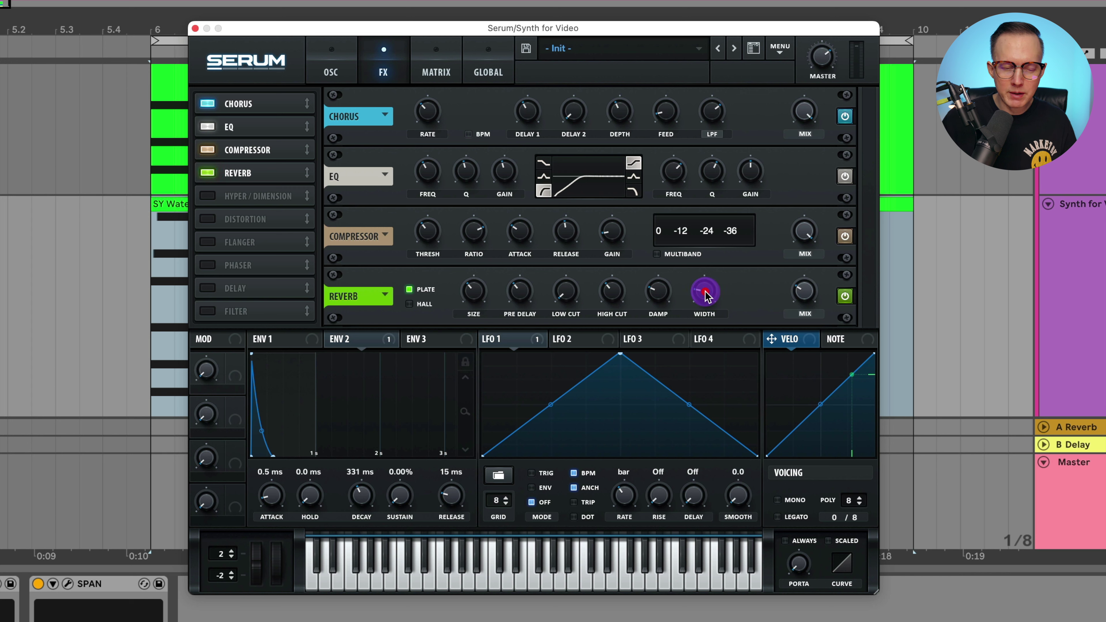
key("space")
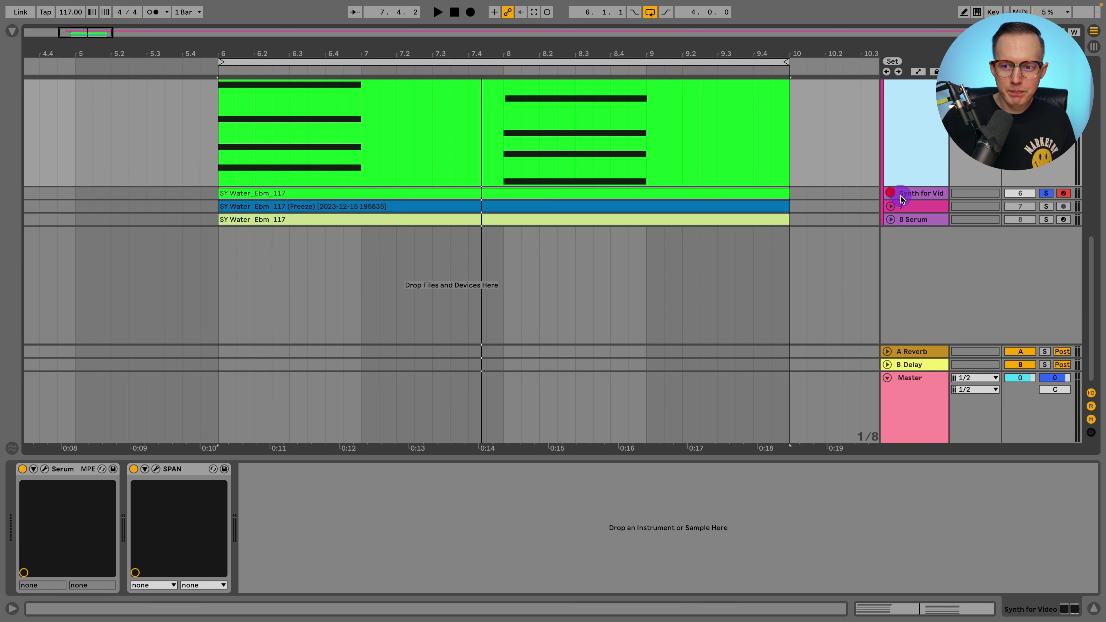
Step: Select the 8 Serum track in the arrangement
left_click(902, 221)
Step: Expand, inspect and collapse frozen track 7, then expand the Synth for Video track
left_click(891, 180)
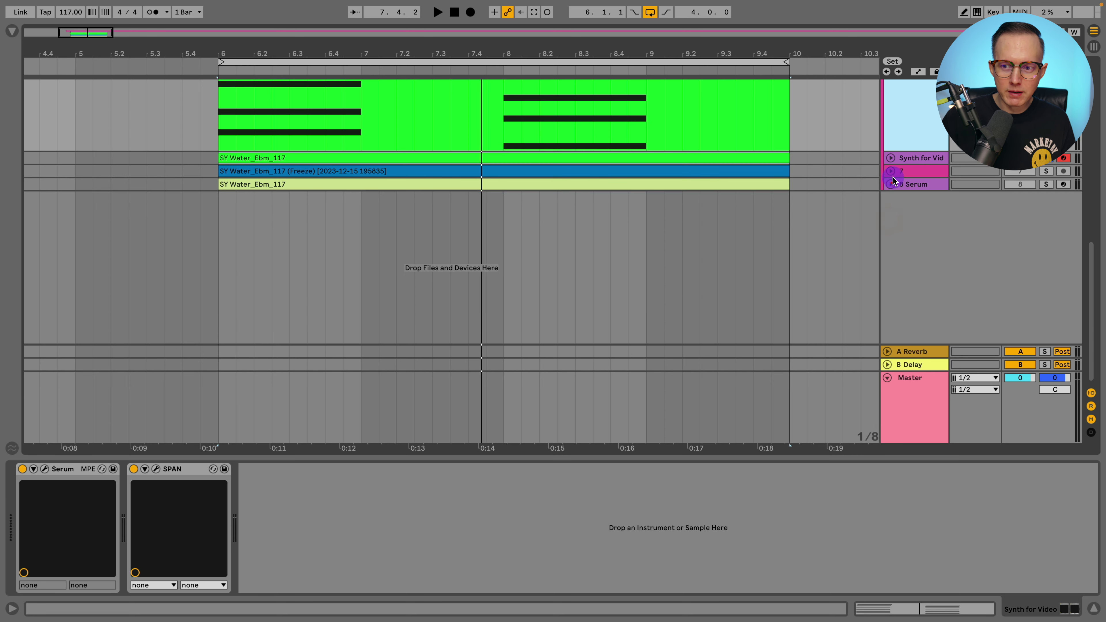
left_click(891, 171)
left_click(910, 174)
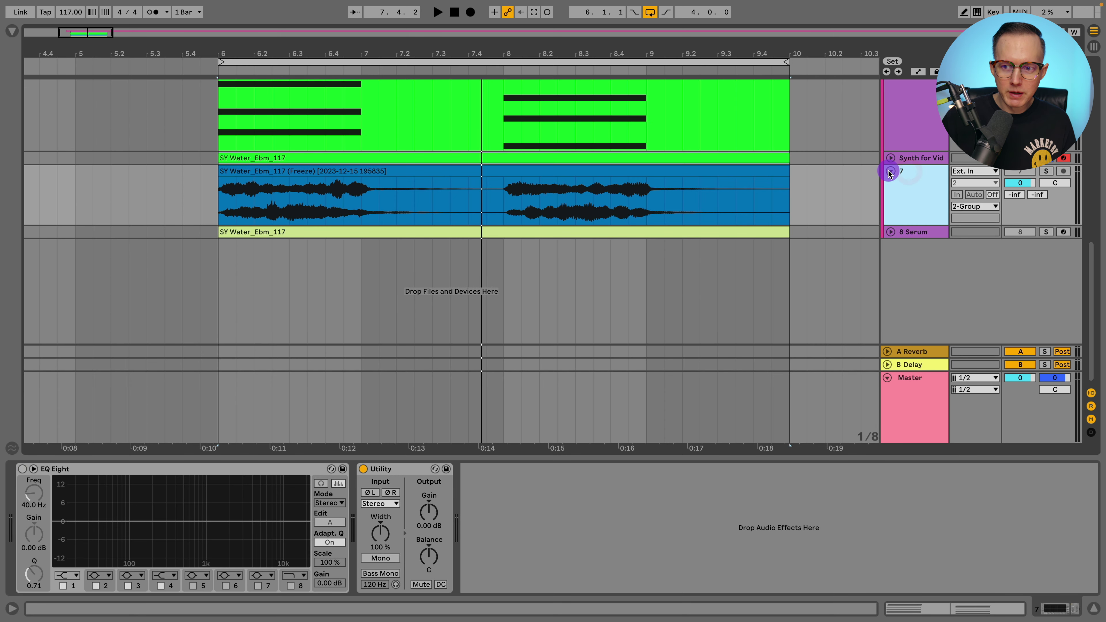
left_click(890, 172)
left_click(887, 179)
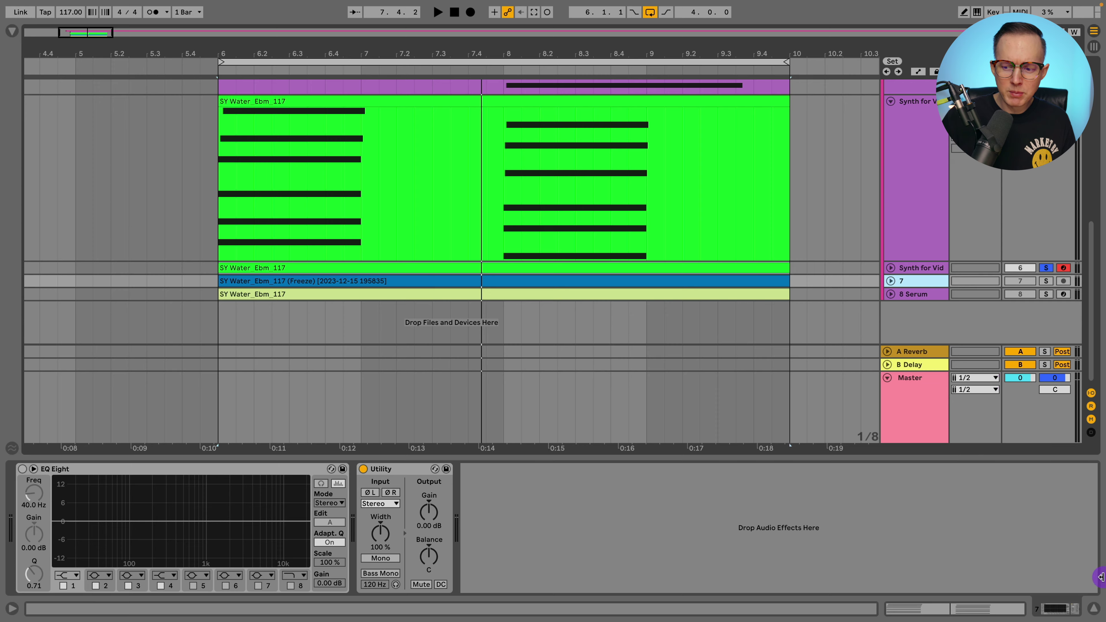
Step: Hide the Detail View, select the Electric Piano track, and open its Serum editor
left_click(1095, 611)
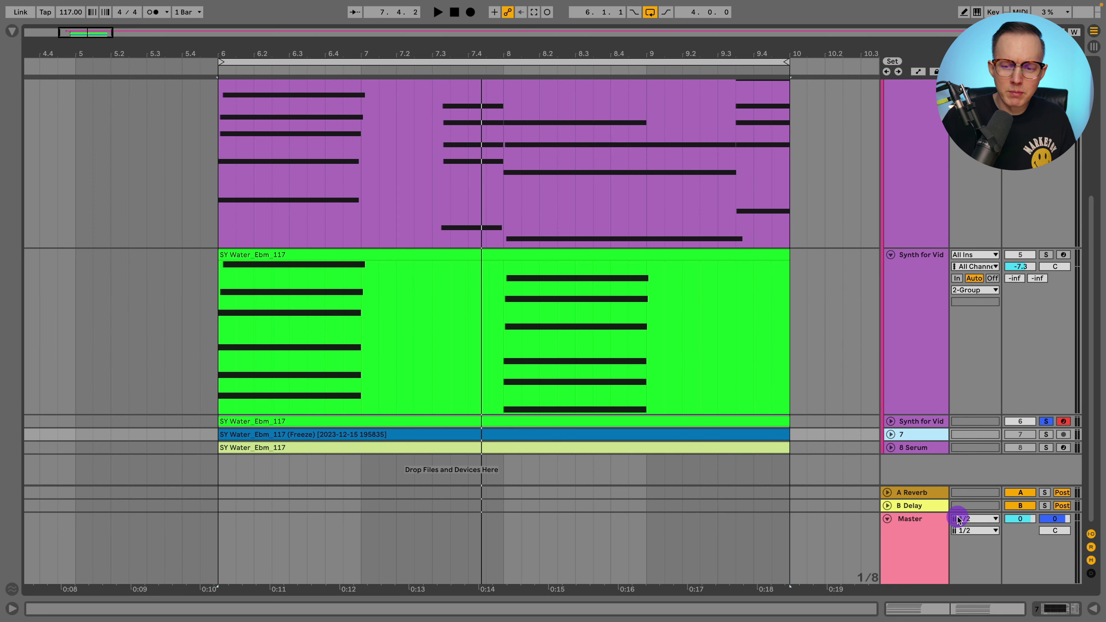
left_click(920, 353)
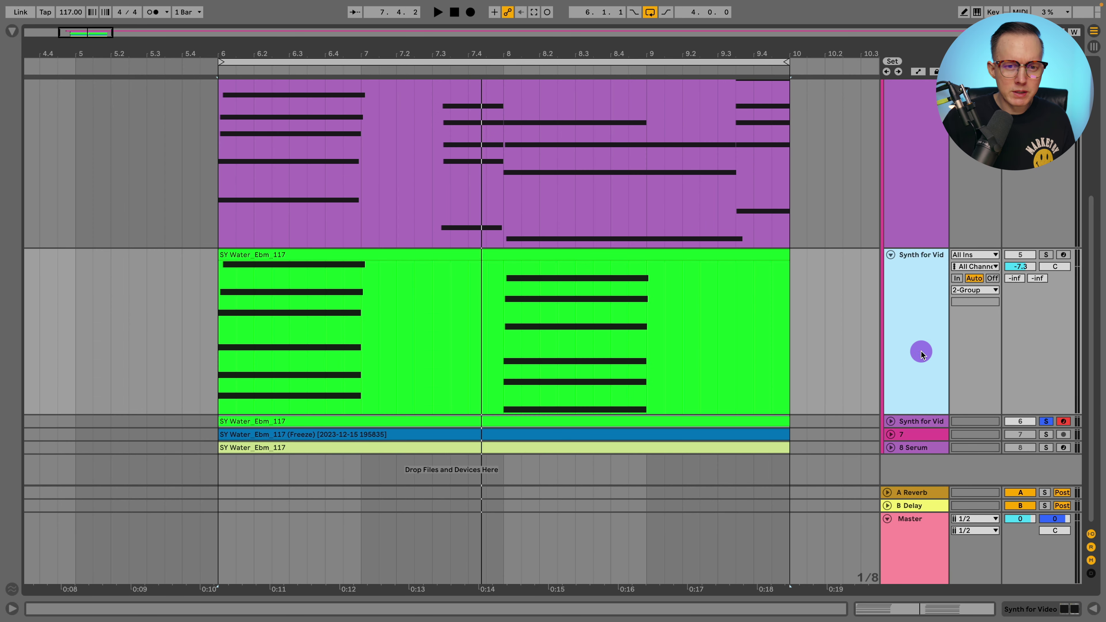
scroll(919, 353, "up", 3)
left_click(926, 281)
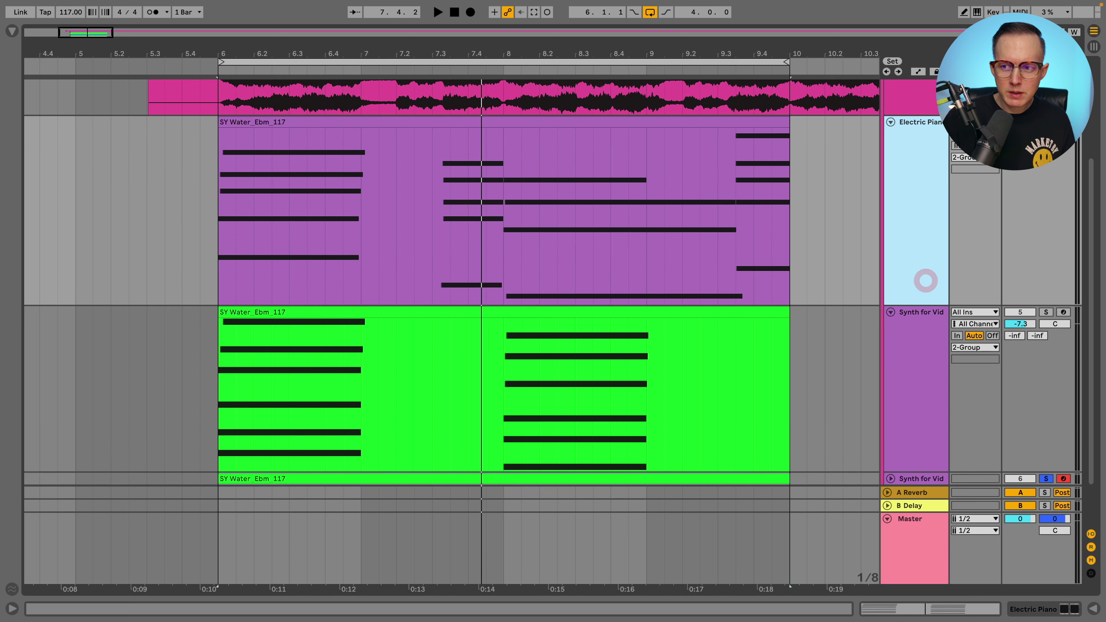
double_click(909, 167)
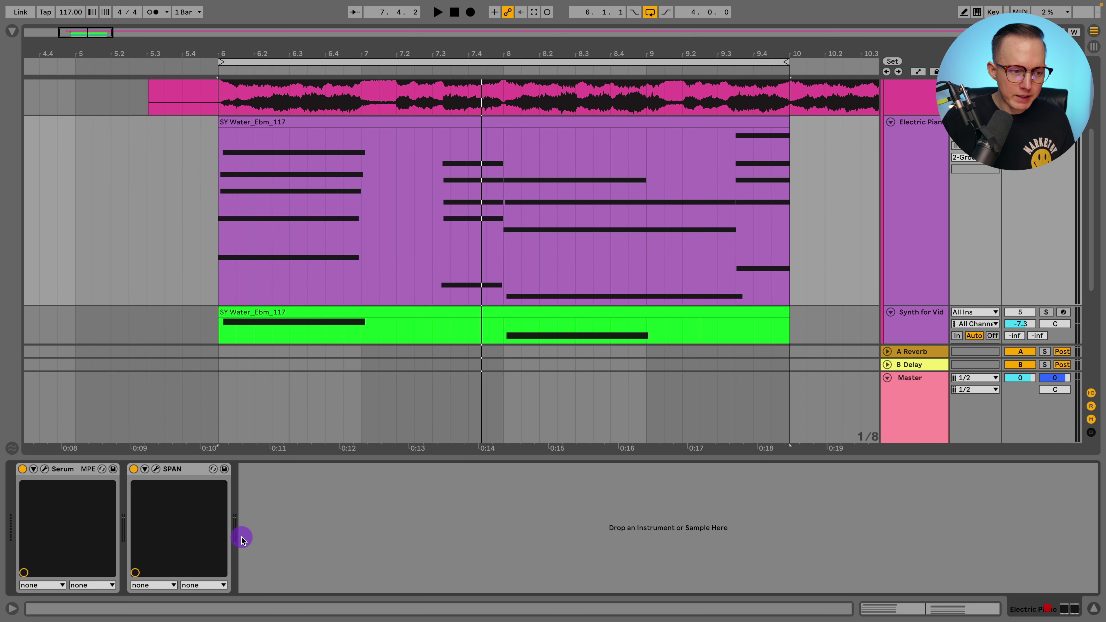
left_click(44, 469)
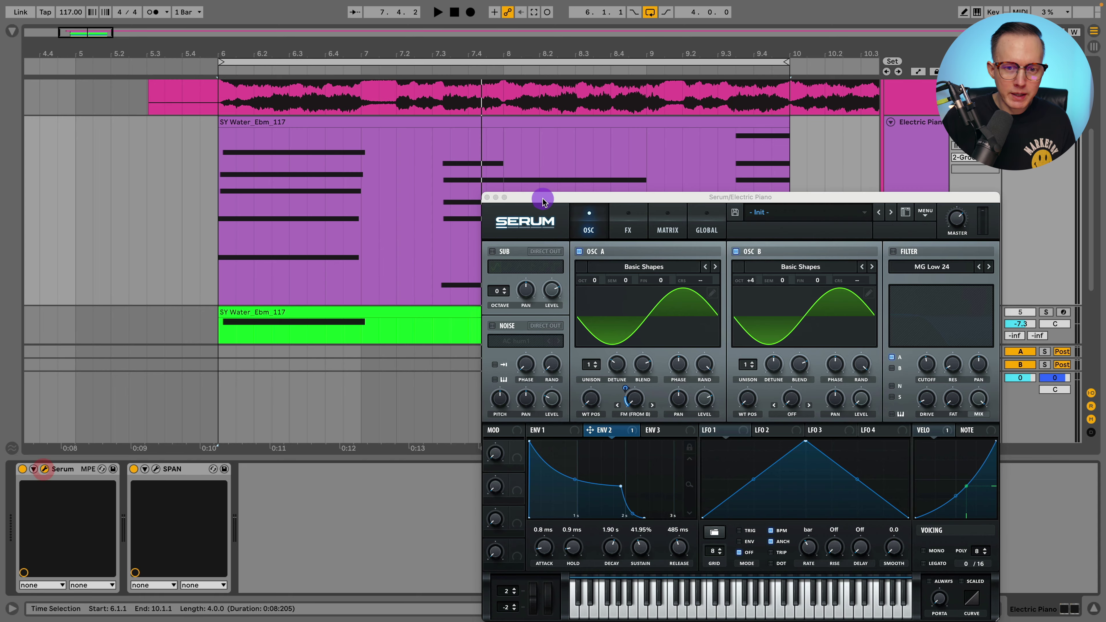
Step: Reposition the Serum window, switch oscillator B off, and view envelope 1's settings
left_click_drag(540, 196, 296, 81)
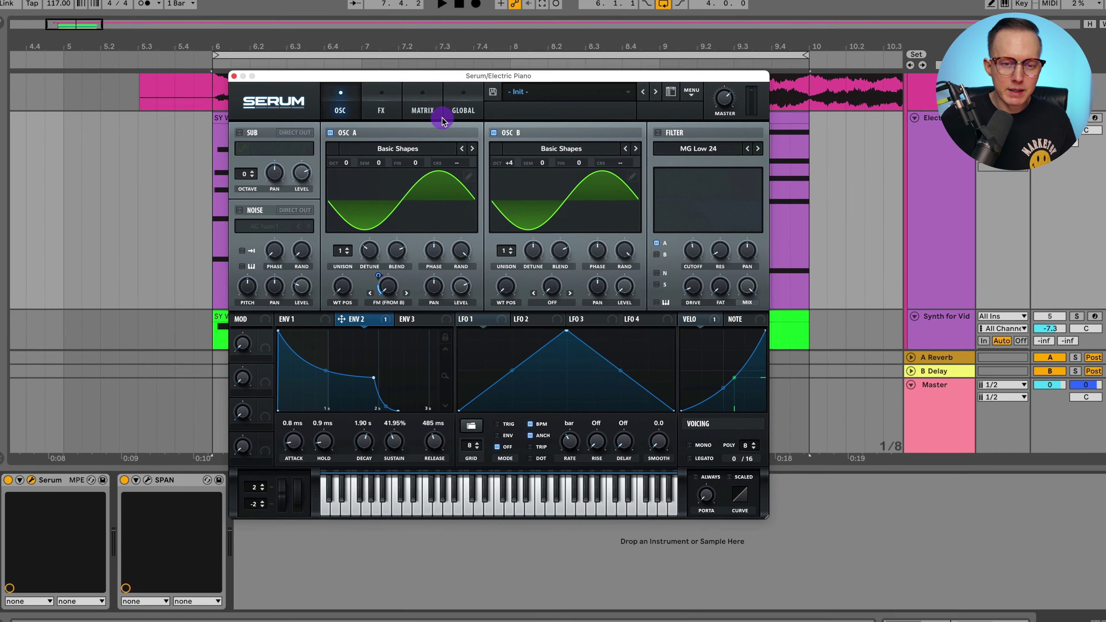
left_click(487, 135)
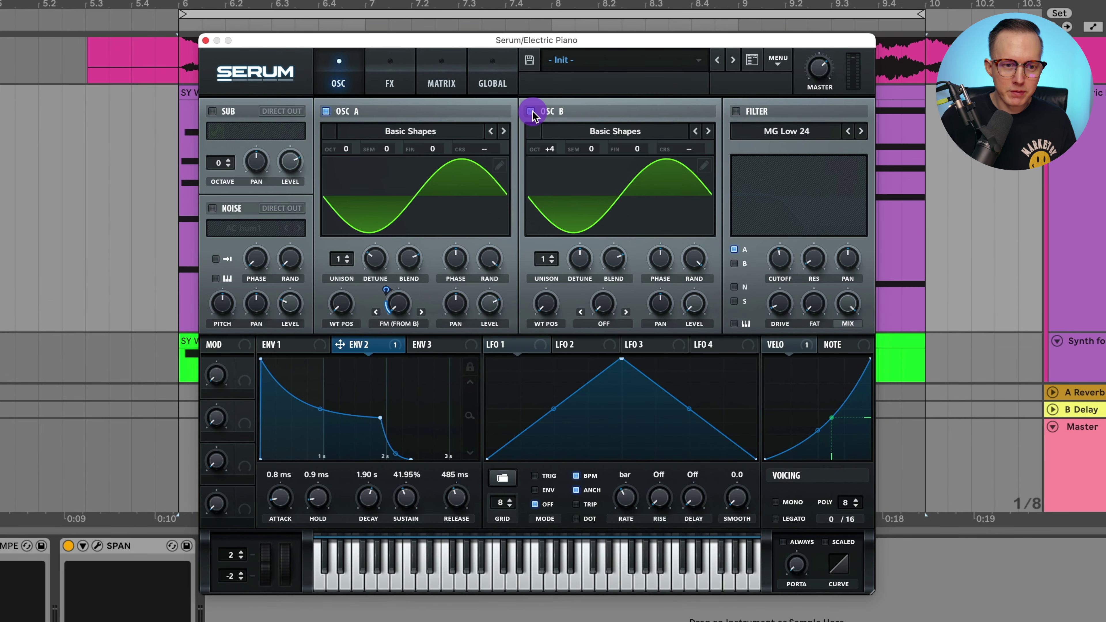
left_click(529, 113)
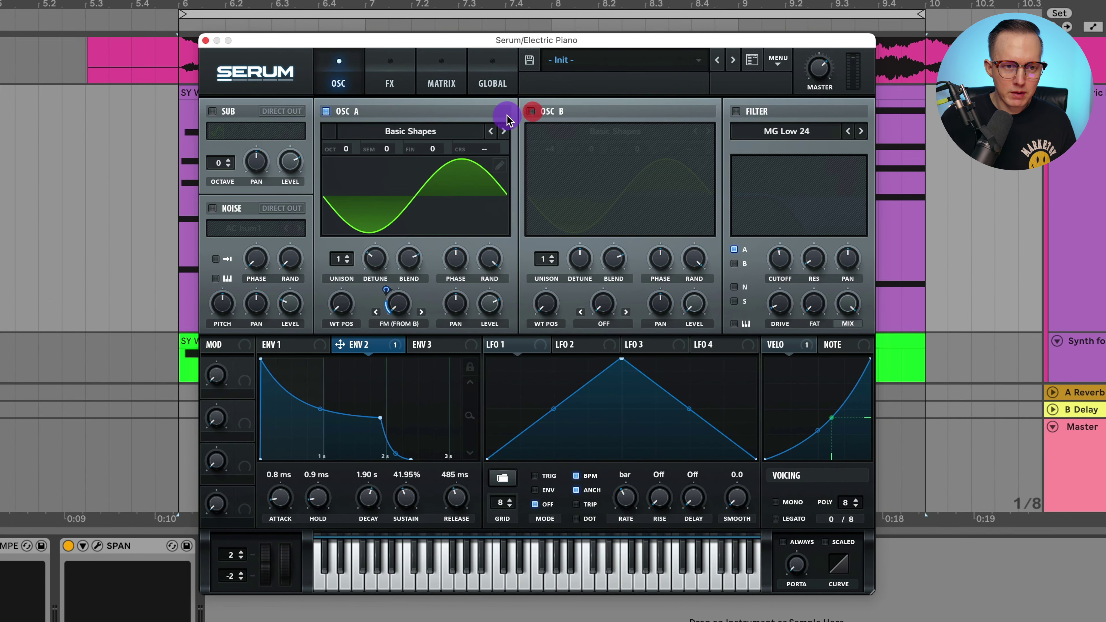
left_click(279, 345)
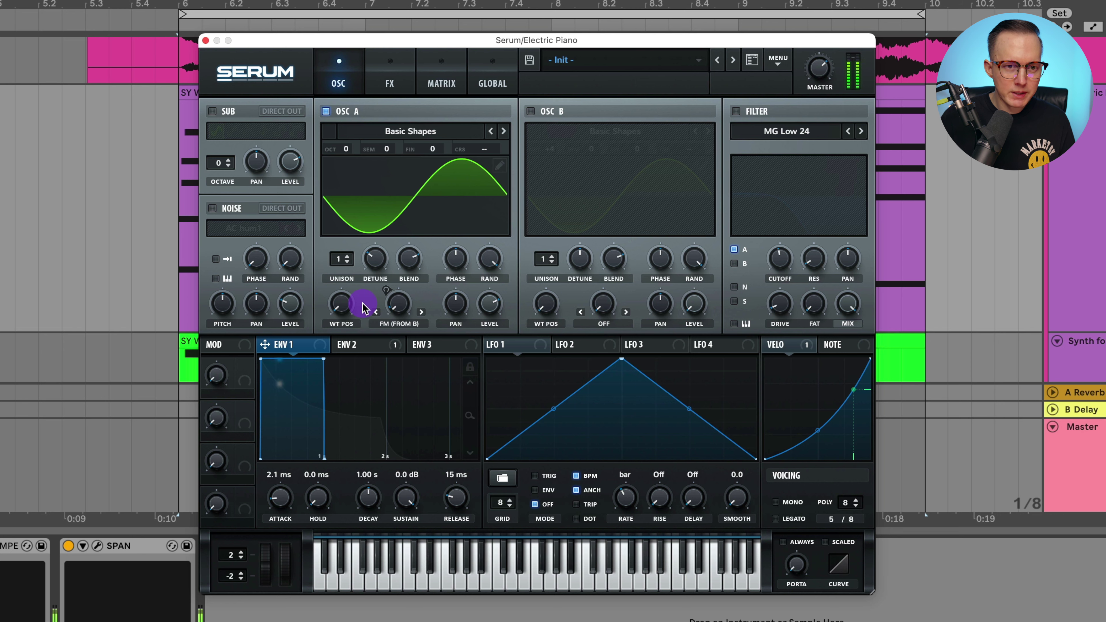
Step: While playing, lower the EQ low frequency to 145 Hz, then re-enable oscillator B
left_click(397, 83)
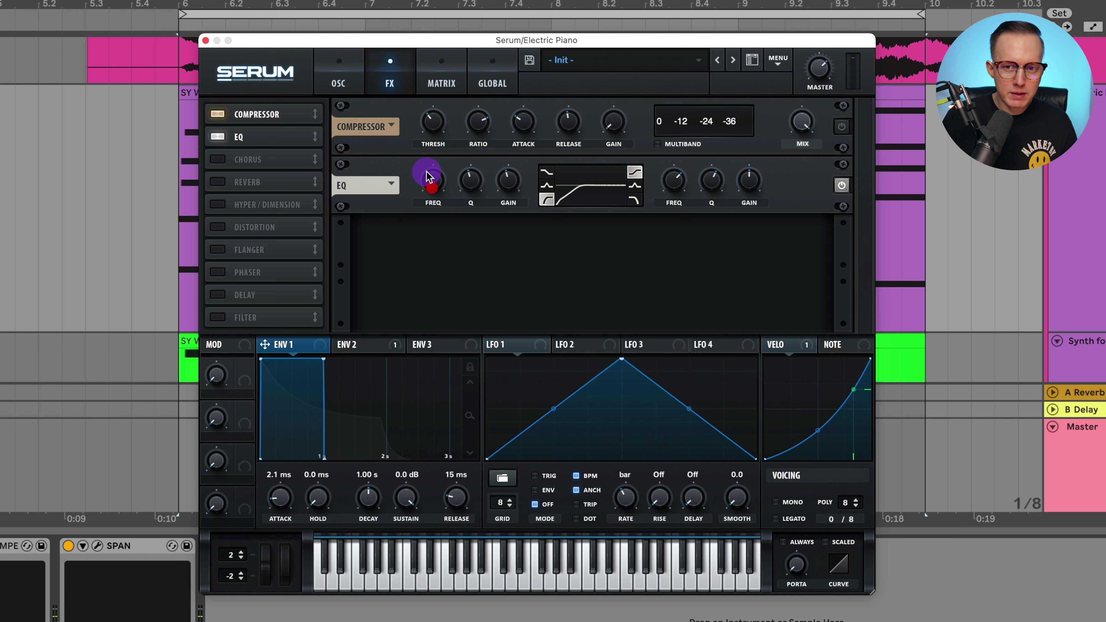
key("space")
left_click_drag(441, 178, 442, 195)
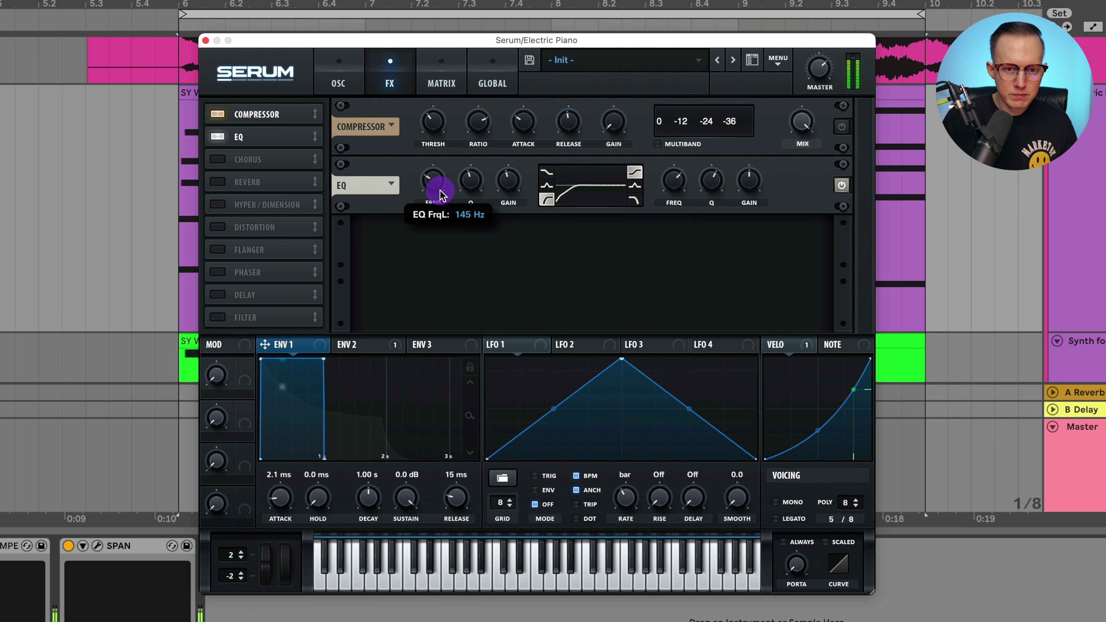
left_click(344, 86)
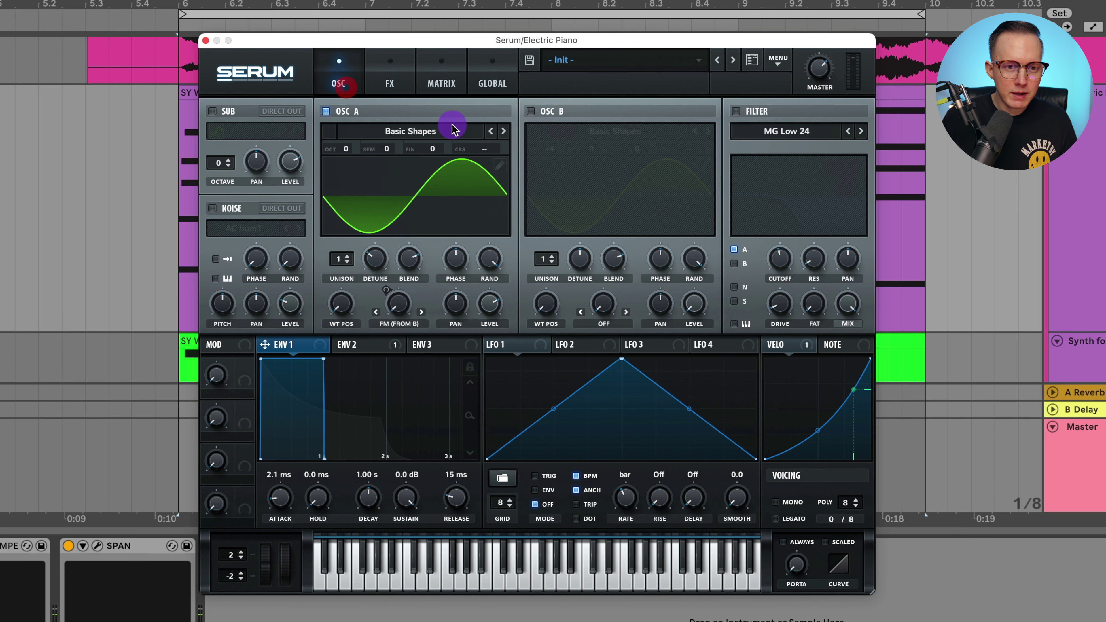
left_click(530, 112)
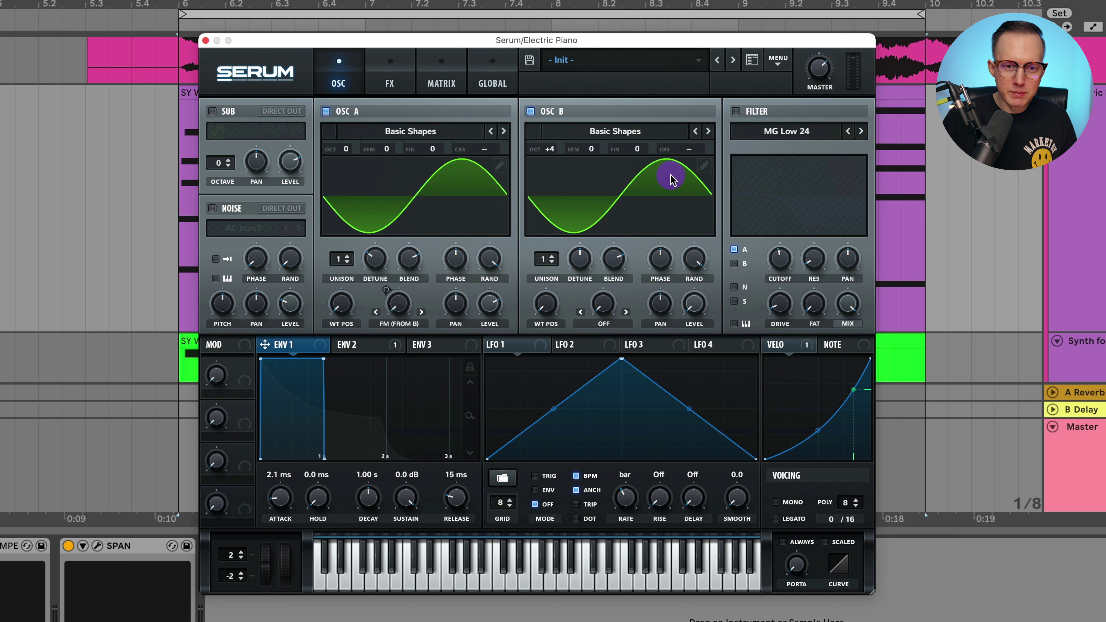
Step: Switch oscillator A off and lower oscillator B's level to 23% (-25.7 dB)
mouse_move(698, 311)
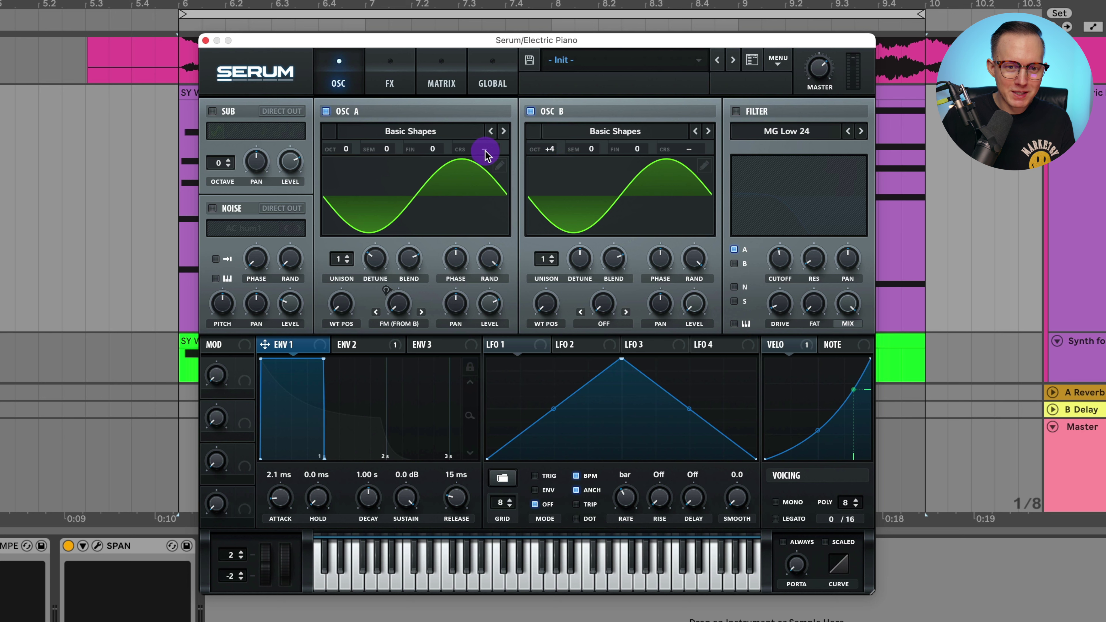
left_click(326, 111)
left_click_drag(704, 271, 703, 344)
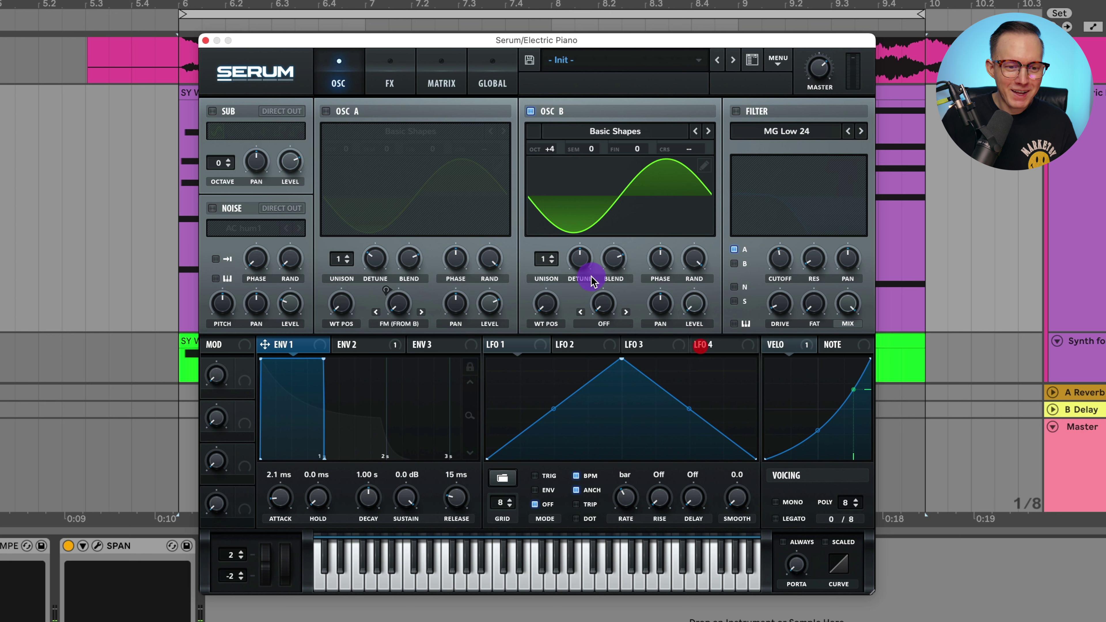
Step: Bypass envelope 2's A Warp modulation and lower the FM from B amount
right_click(398, 306)
left_click(382, 321)
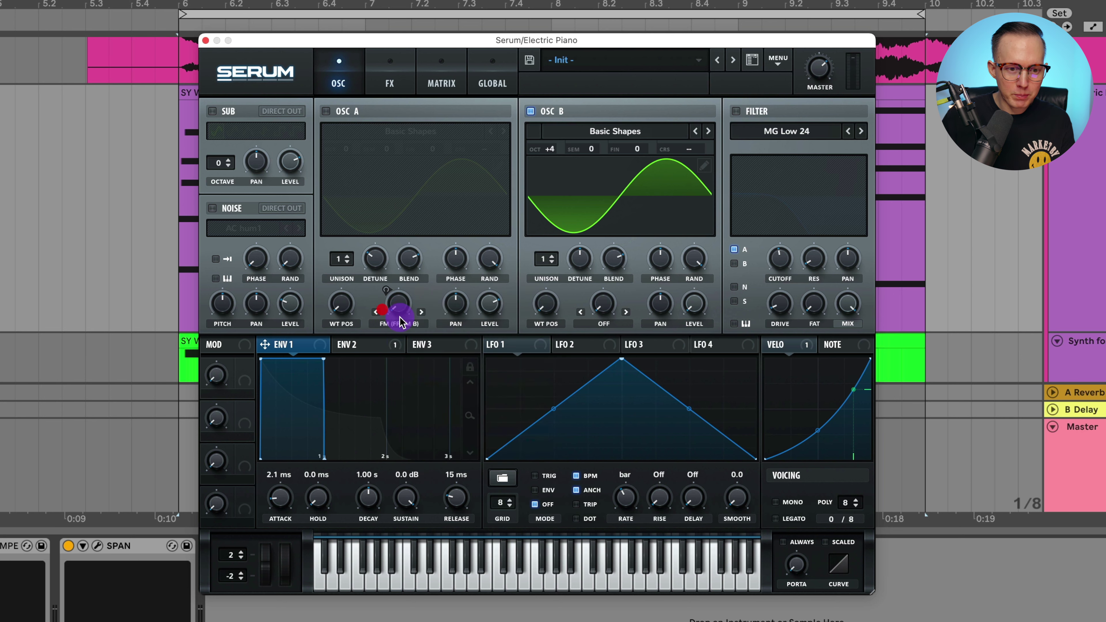
left_click(366, 345)
right_click(370, 344)
left_click(403, 369)
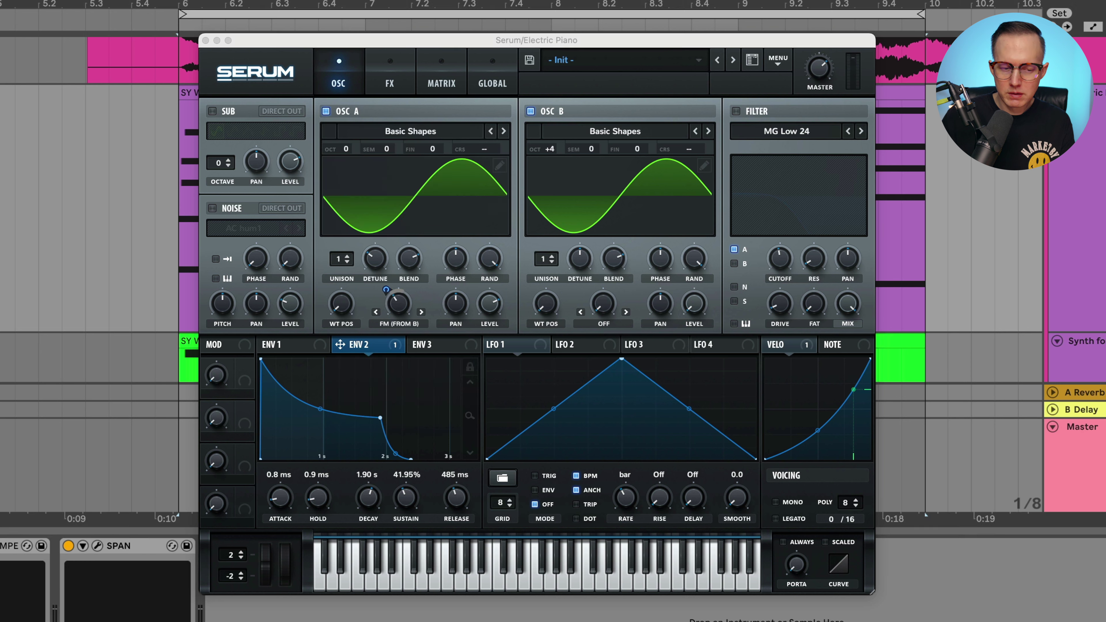
left_click(397, 305)
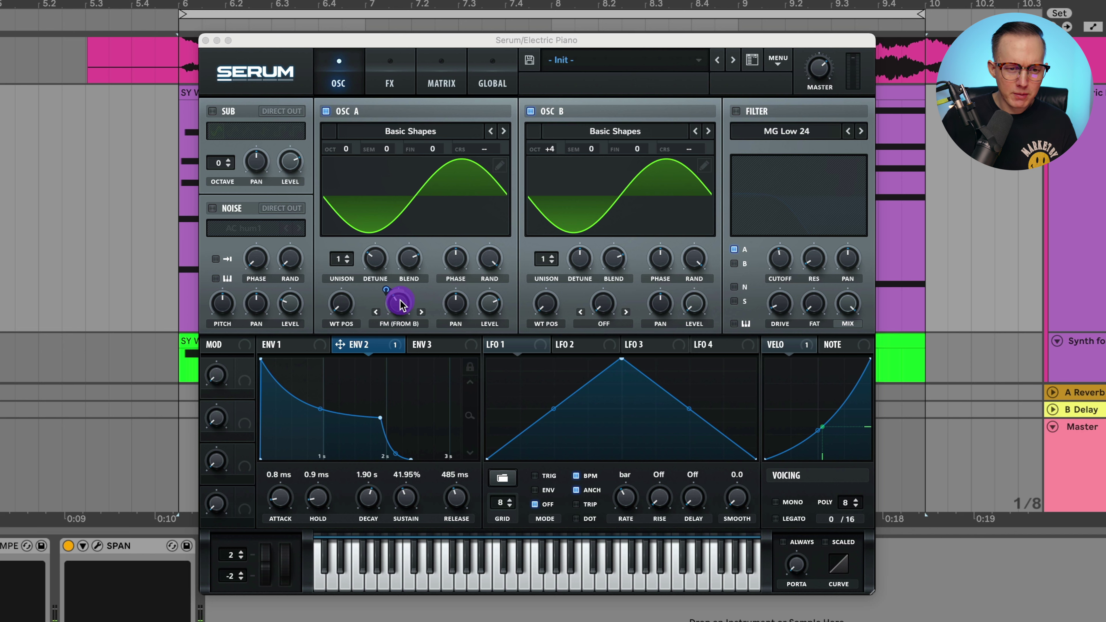
left_click_drag(400, 305, 394, 344)
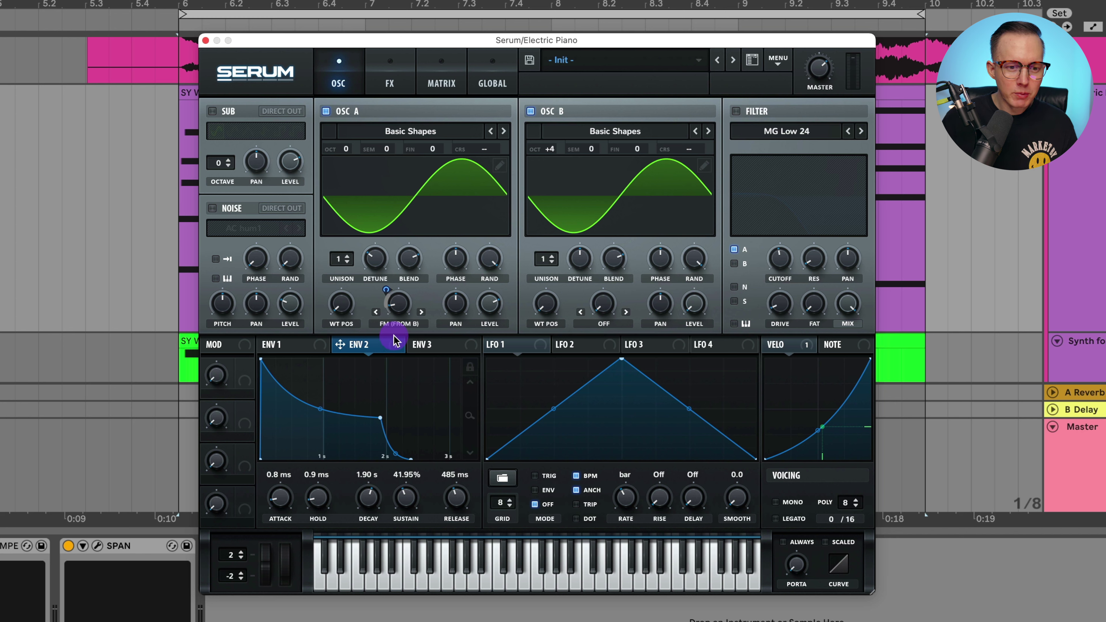
Step: Assign envelope 2 to the FM from B amount, toggle its bypass, and adjust the amount
left_click_drag(394, 340, 383, 307)
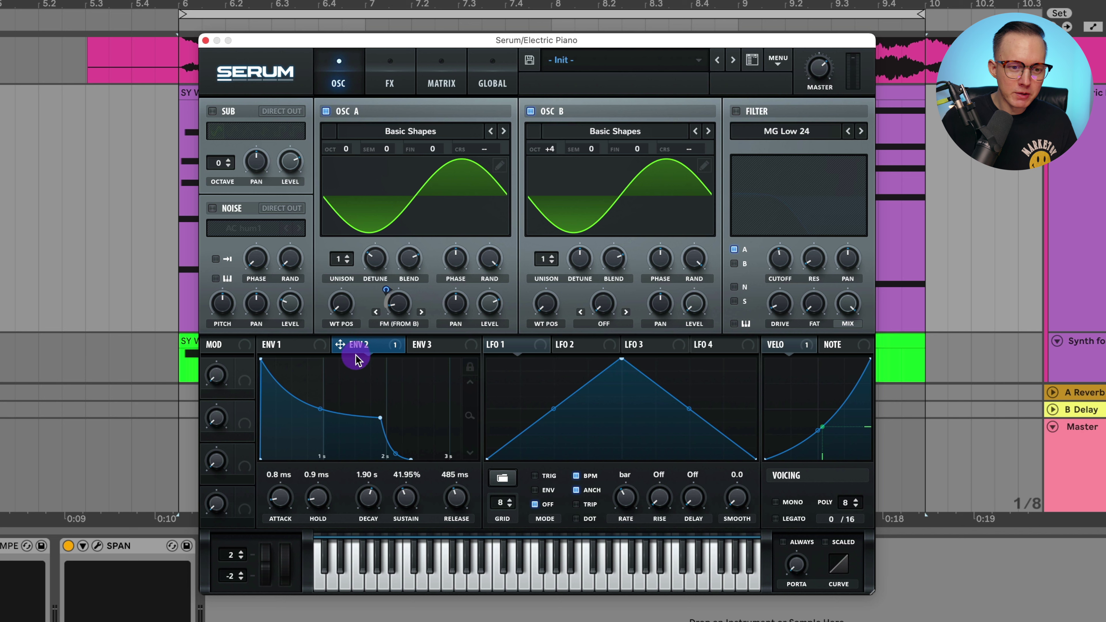
left_click_drag(394, 348, 387, 308)
right_click(403, 309)
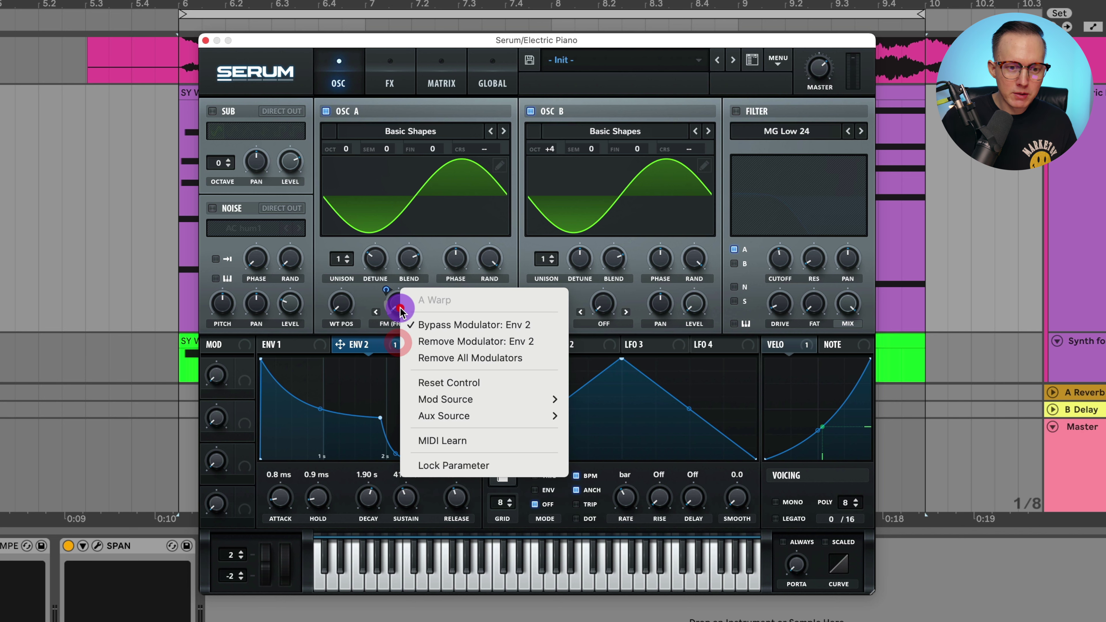
left_click(420, 326)
left_click_drag(392, 301, 423, 311)
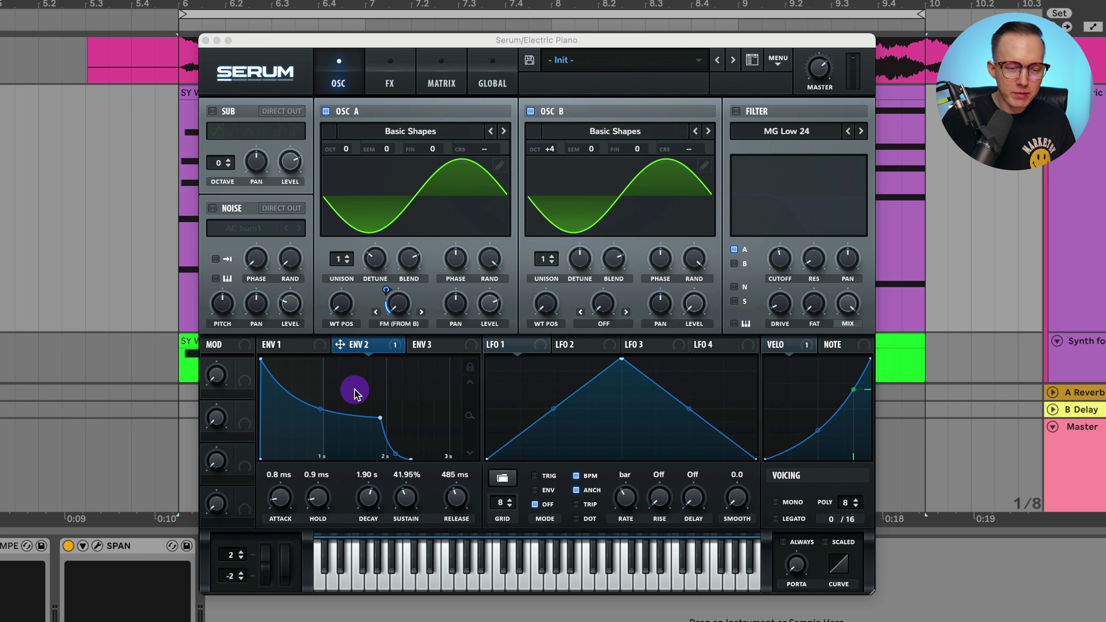
left_click(374, 501)
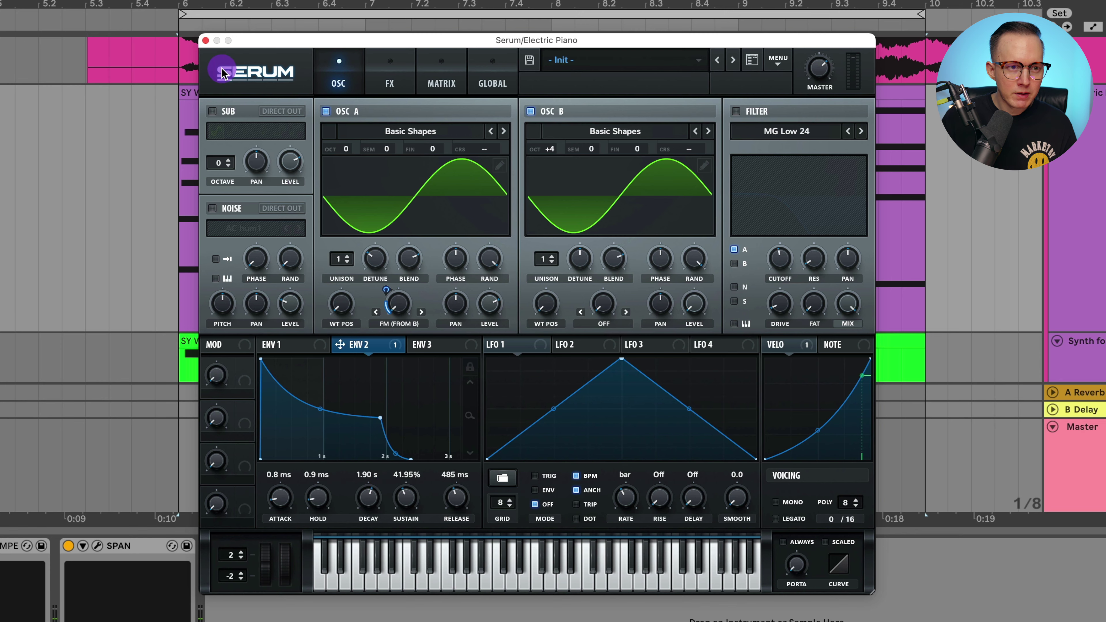
Step: Close Serum, view the SY Water_Ebm_117 clip's notes, and reopen Serum's velocity modulator
left_click(206, 40)
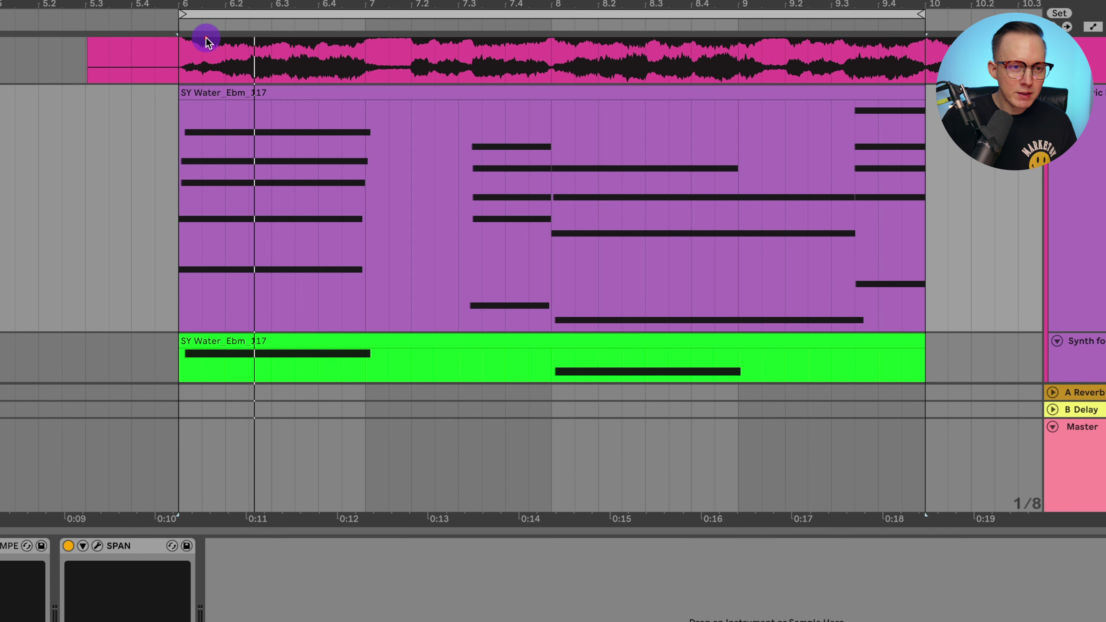
double_click(250, 89)
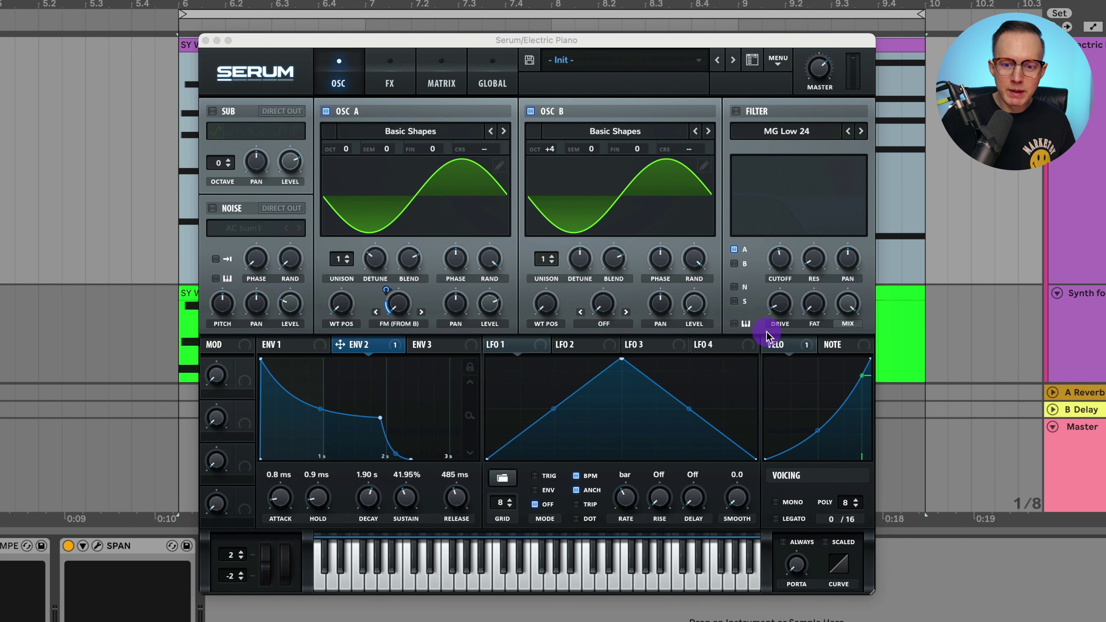
left_click(789, 344)
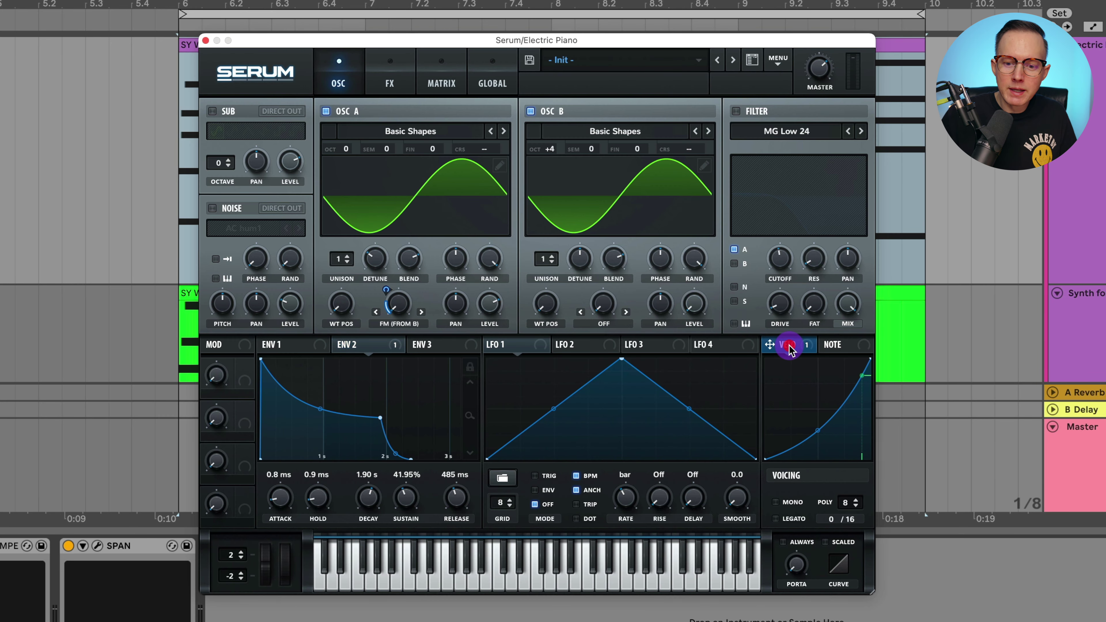
Step: Bend the velocity curve's midpoint lower and set Velo as aux source on the Env 2 → A Warp route
left_click(818, 430)
left_click_drag(819, 431, 814, 373)
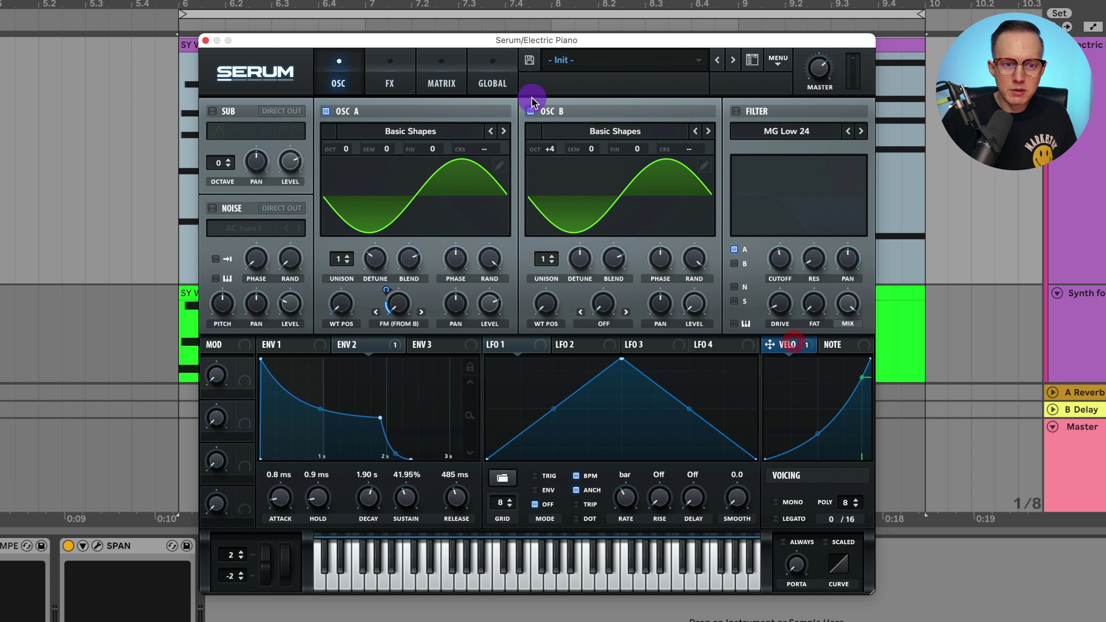
left_click(441, 84)
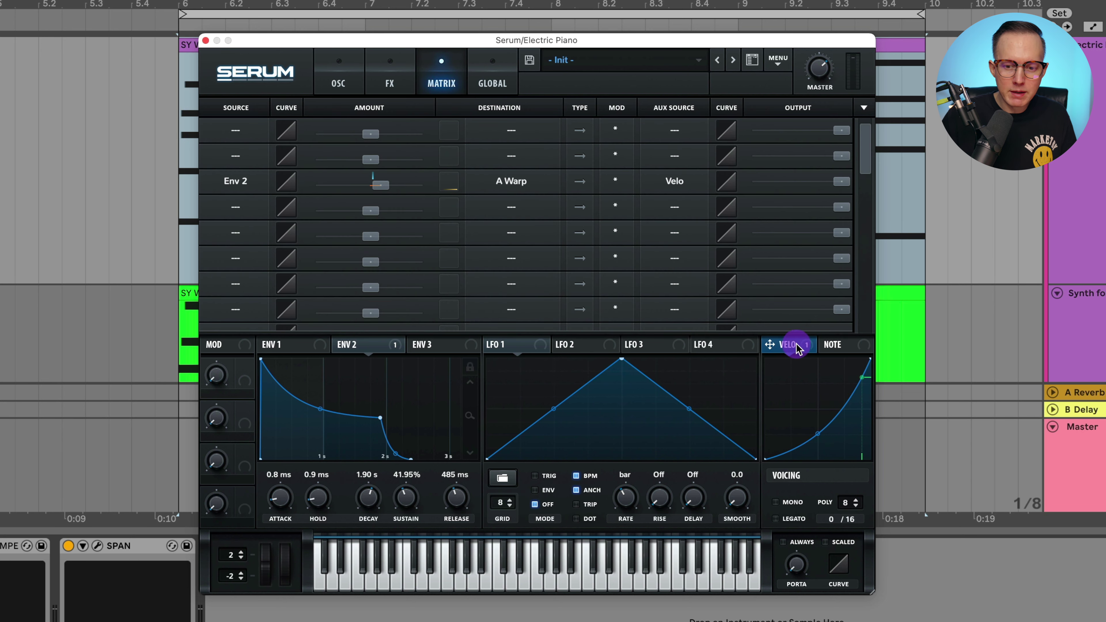
left_click_drag(804, 351, 692, 178)
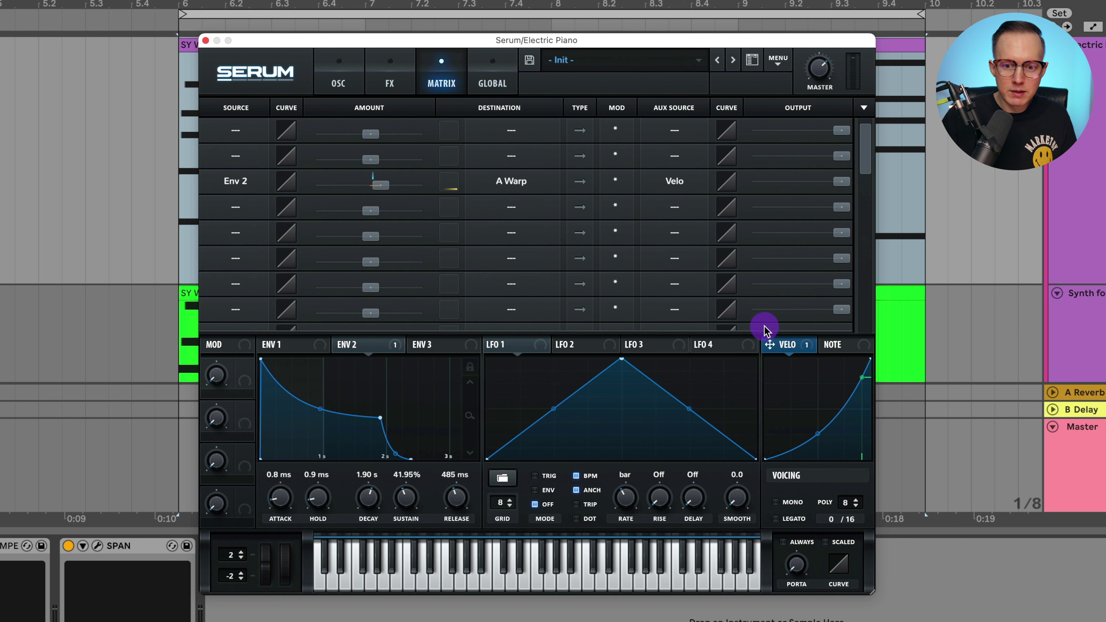
left_click_drag(788, 344, 550, 201)
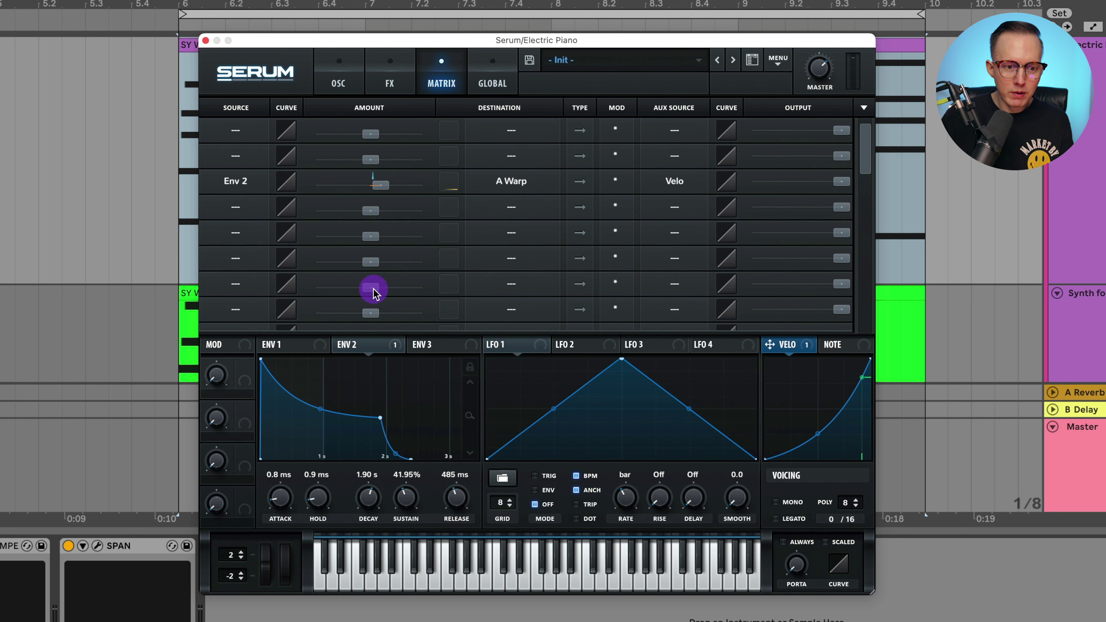
Step: Fine-tune oscillator A's FM from B amount, check the effects page, and close Serum
left_click(391, 86)
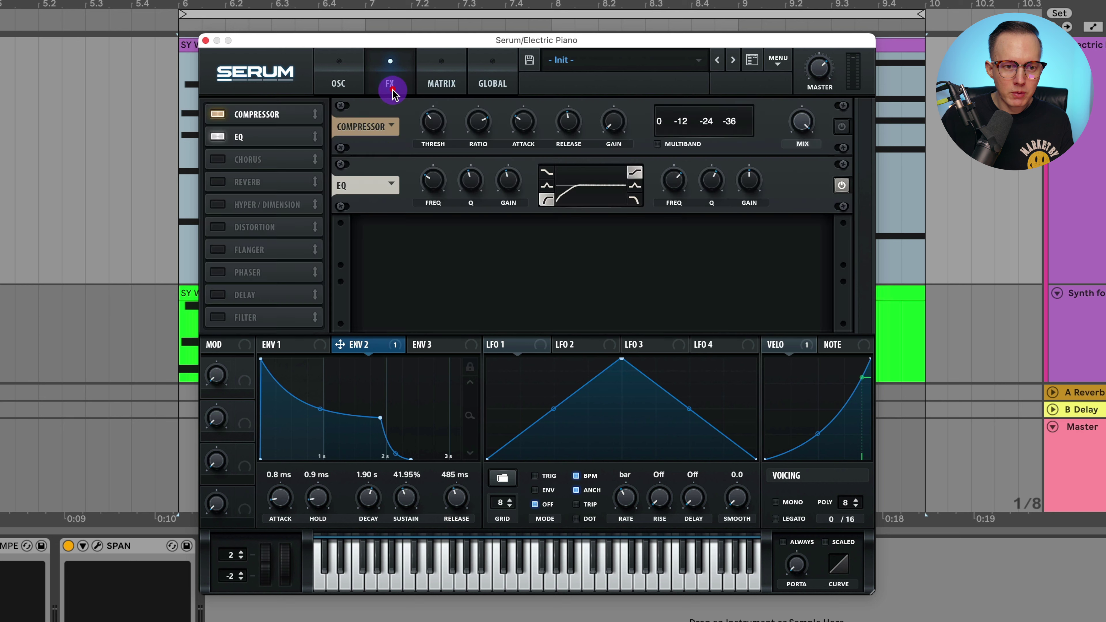
left_click(338, 81)
left_click_drag(399, 308, 403, 315)
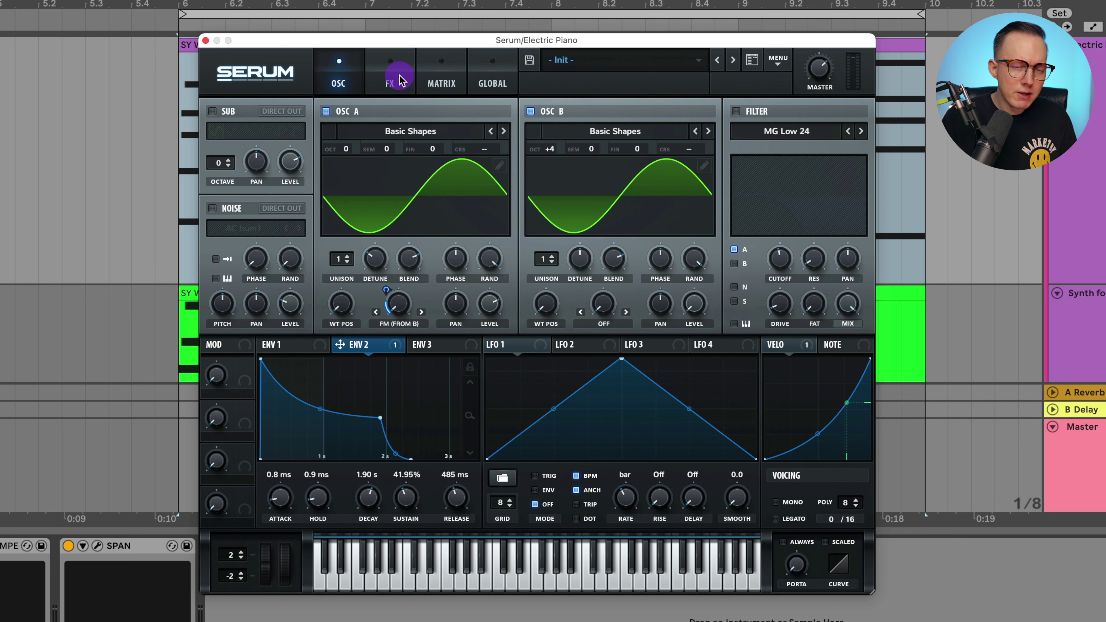
left_click(397, 83)
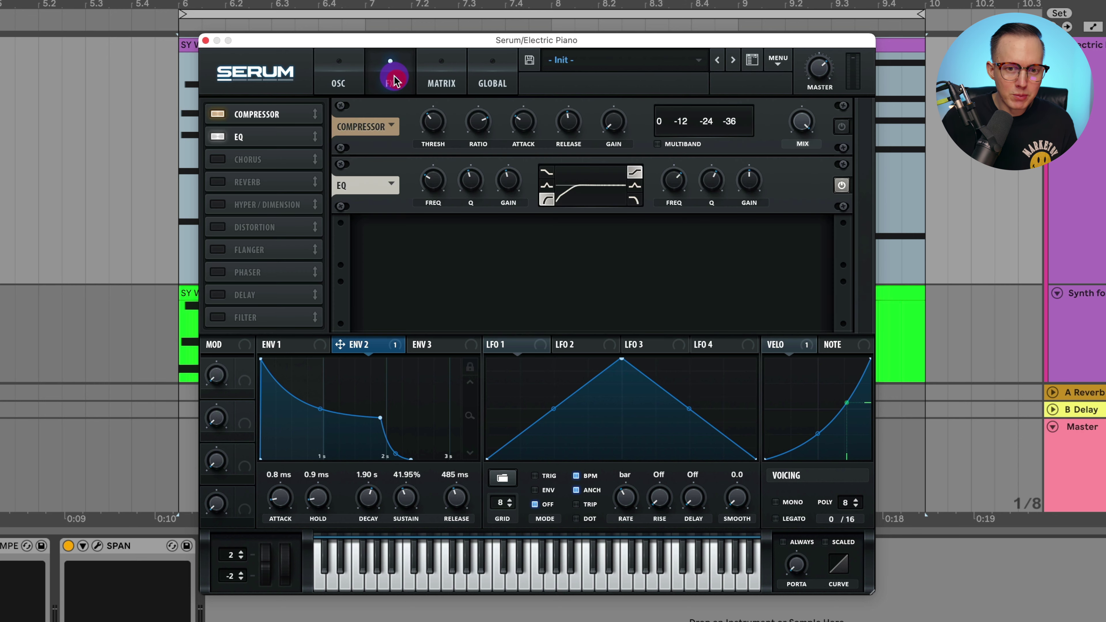
left_click(205, 40)
Step: Fold the Master track, shorten and solo Synth for Vid, and play the Water chords
scroll(211, 47, "down", 2)
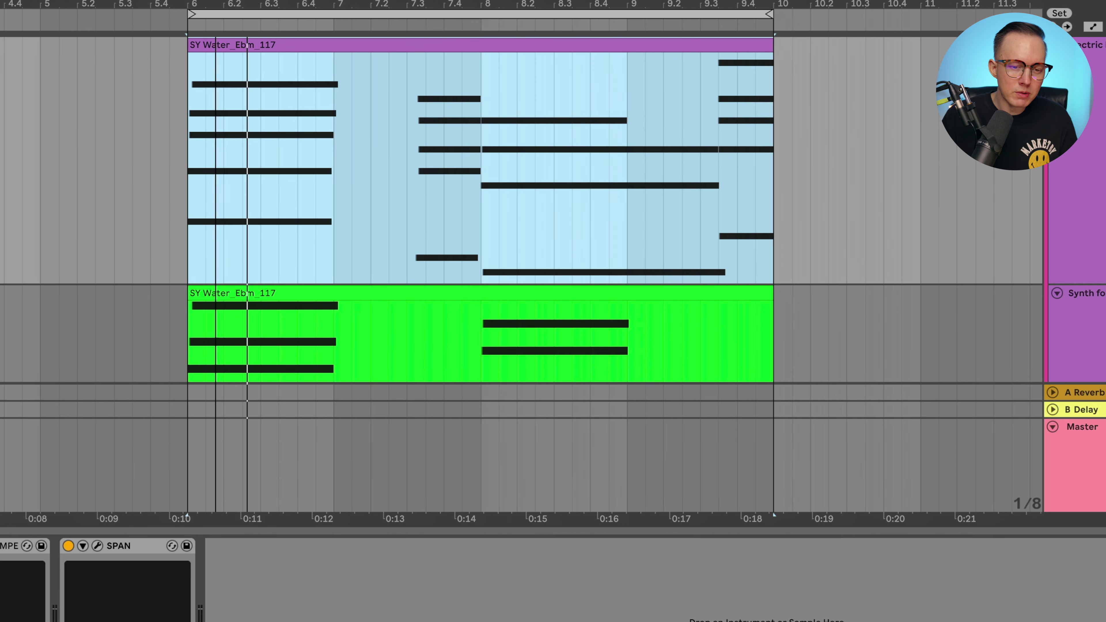
left_click(1054, 428)
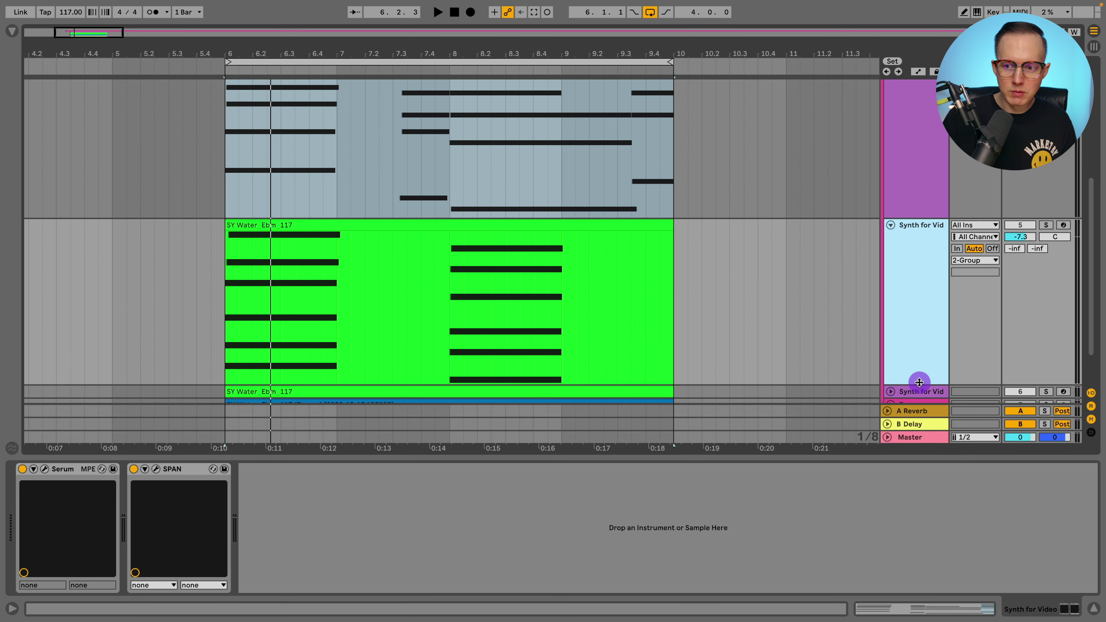
left_click_drag(919, 382, 906, 317)
left_click(1046, 278)
left_click(785, 242)
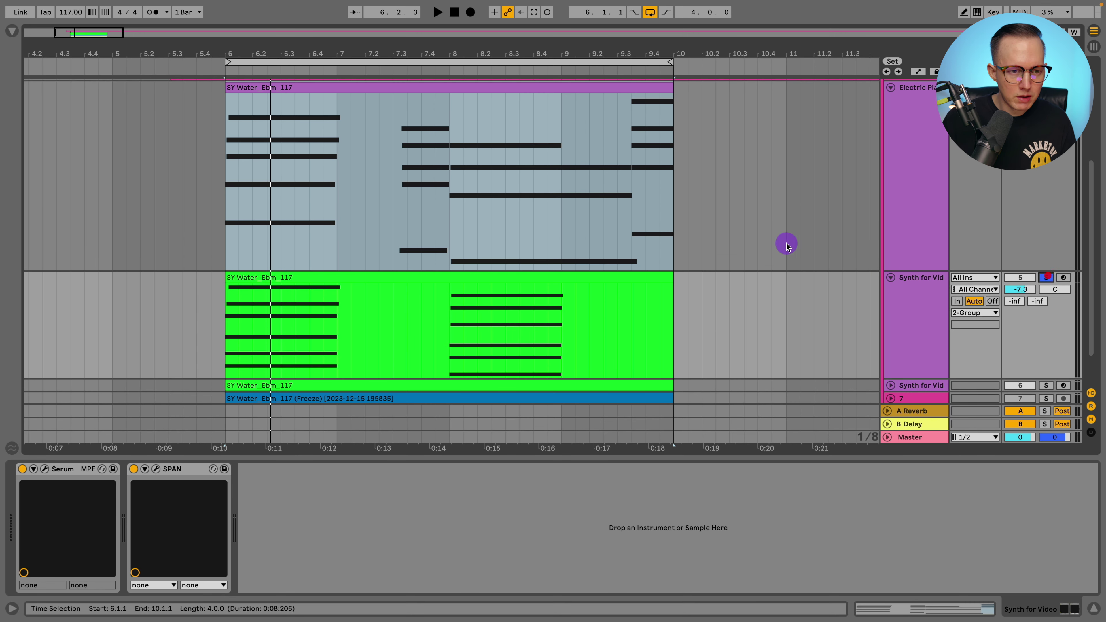
key("space")
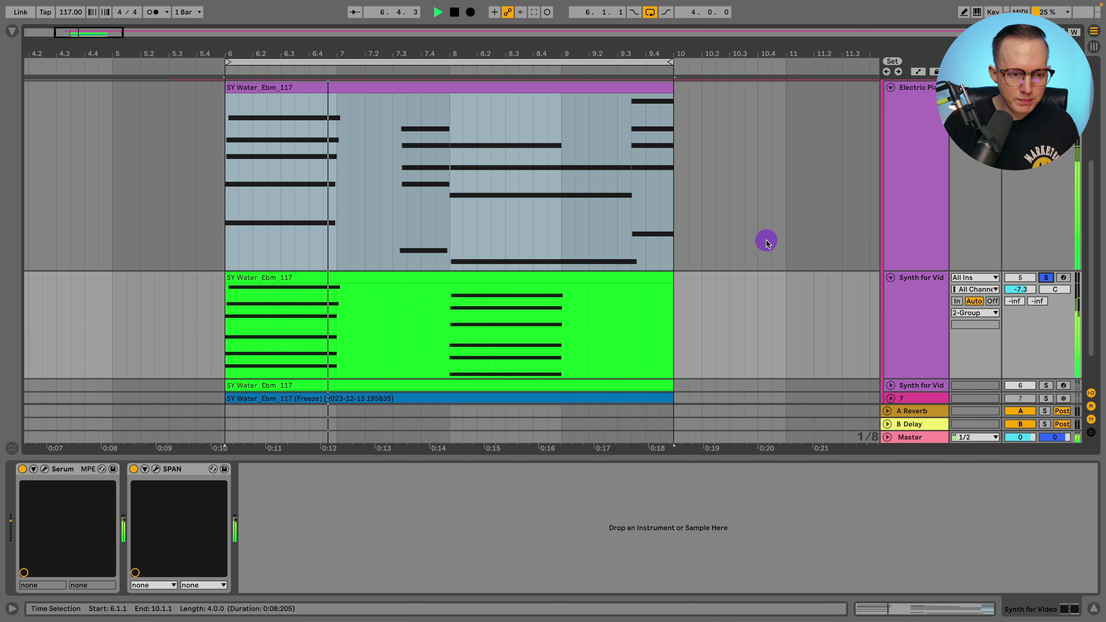